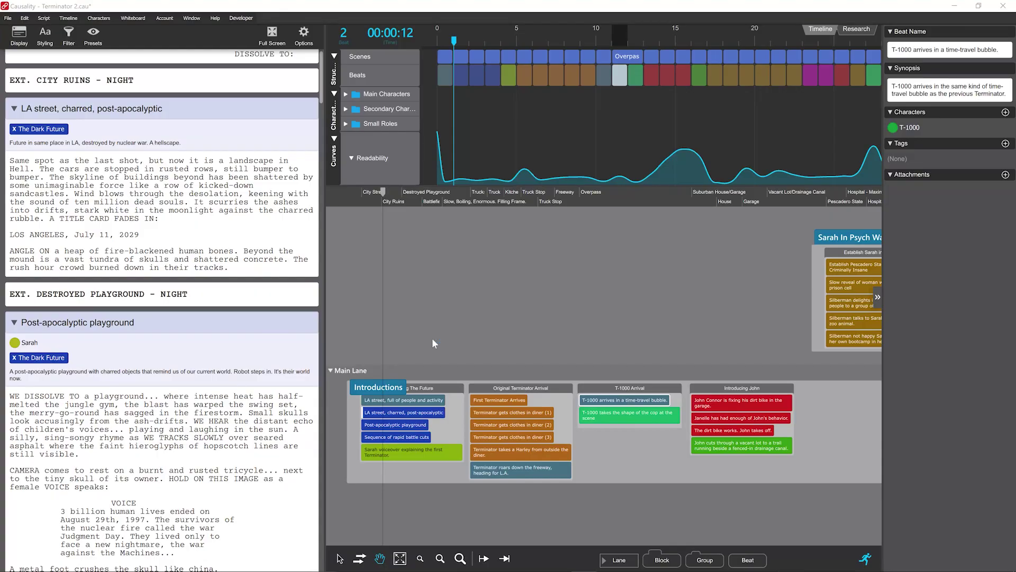
Step: Scrub to the Overpass location, select the Establish Pescadero State Hospital beat, then scroll back to the diner
{"action": "scroll", "coordinate": [170, 310], "scroll_direction": "down", "scroll_amount": 15}
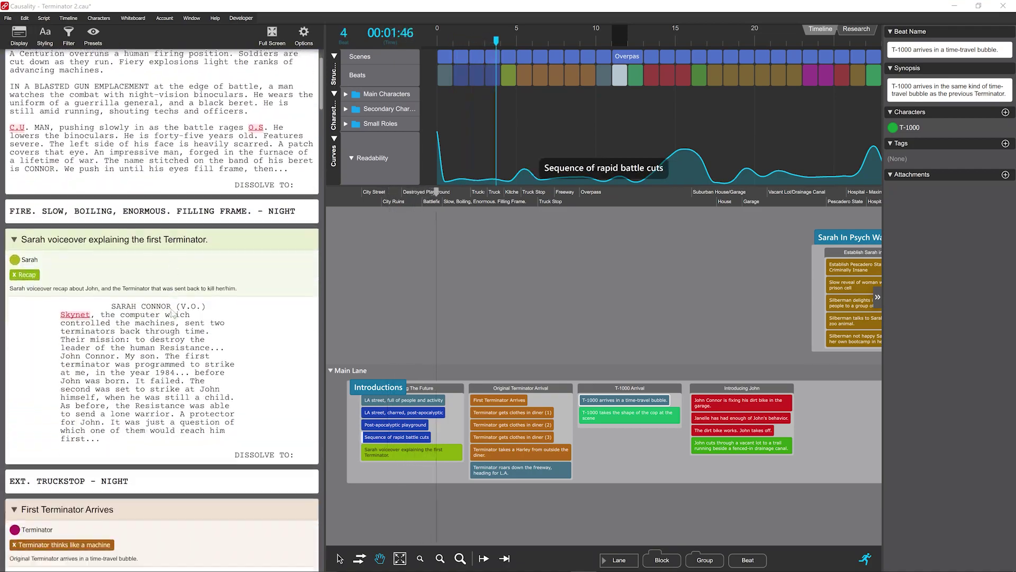
{"action": "scroll", "coordinate": [172, 311], "scroll_direction": "down", "scroll_amount": 15}
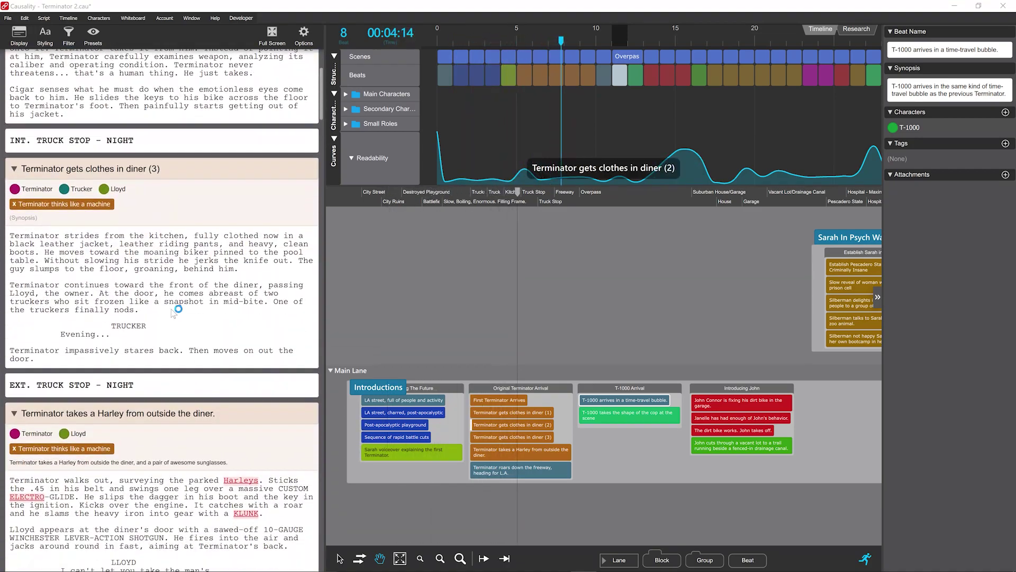
{"action": "left_click", "coordinate": [528, 194]}
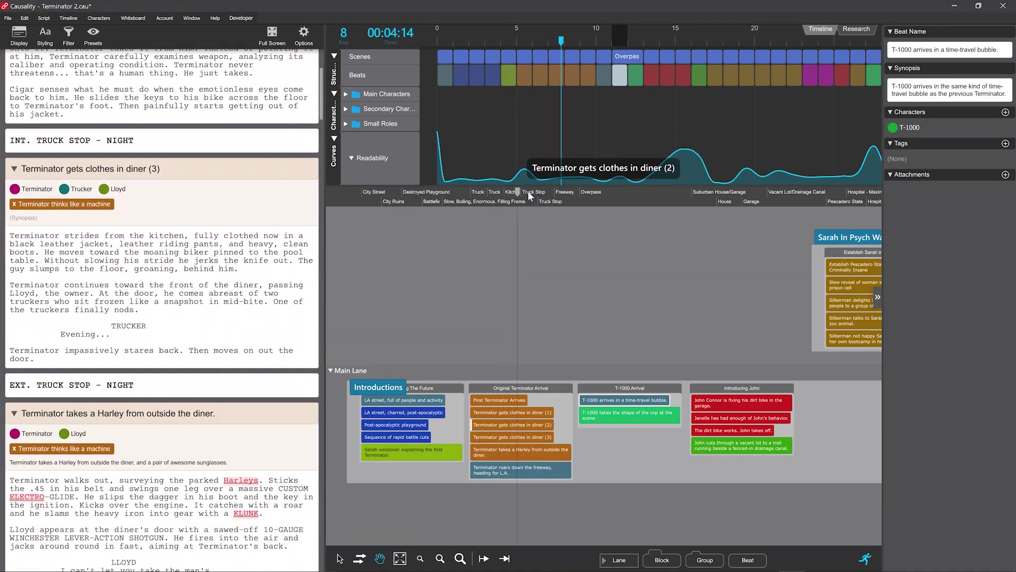
{"action": "left_click_drag", "start_coordinate": [528, 192], "coordinate": [600, 201]}
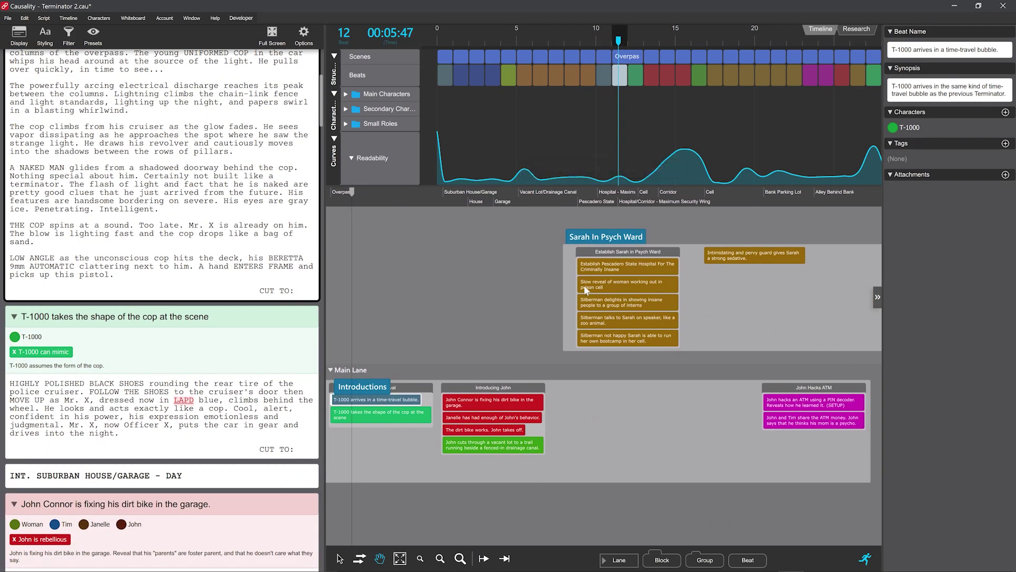
{"action": "left_click", "coordinate": [600, 268]}
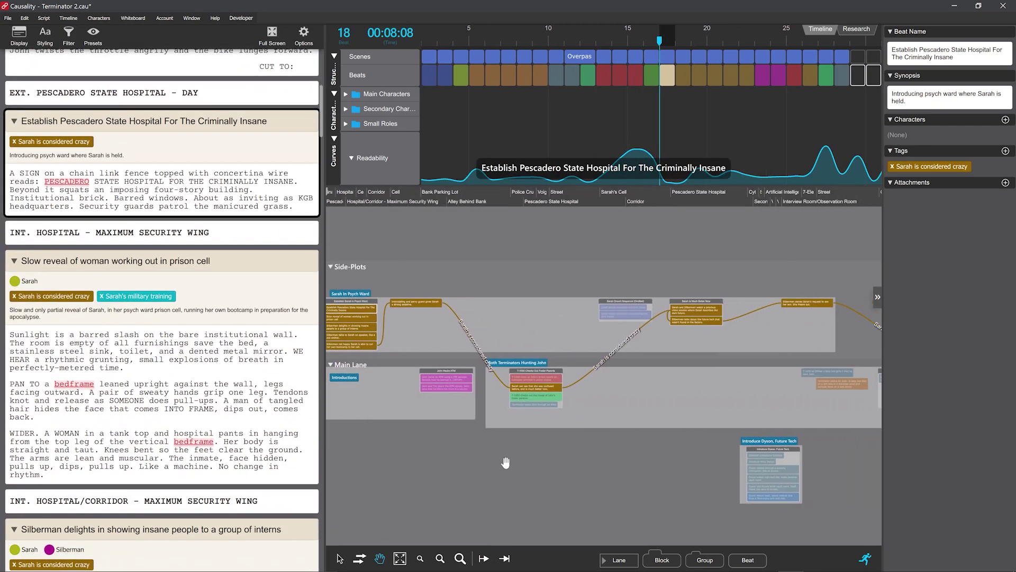
{"action": "scroll", "coordinate": [624, 401], "scroll_direction": "up", "scroll_amount": 3}
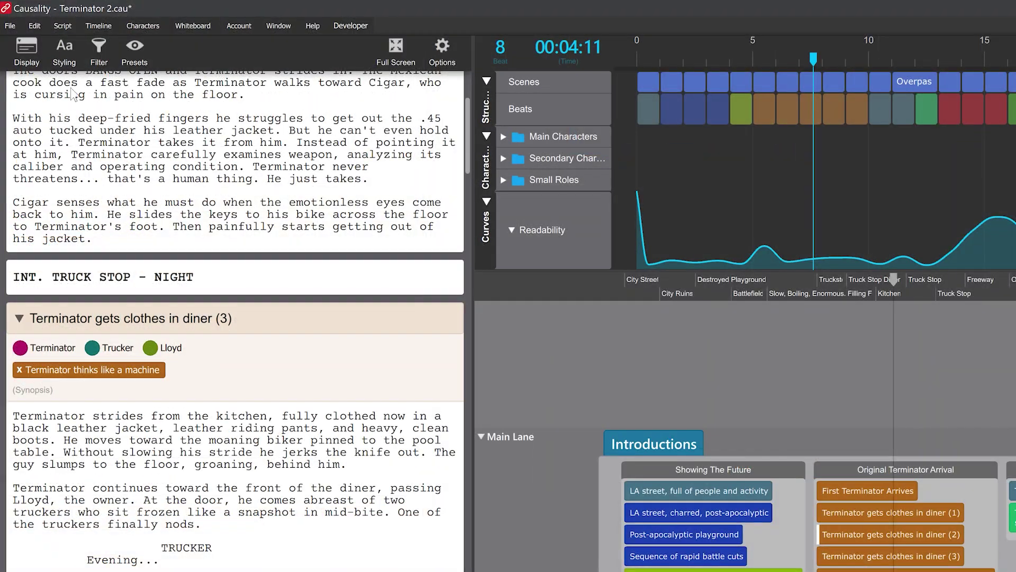
Step: Add a TERMINATOR line reading 'Me strong!' after the 'stiffs.' line in Janelle's living-room scene
{"action": "left_click", "coordinate": [33, 47]}
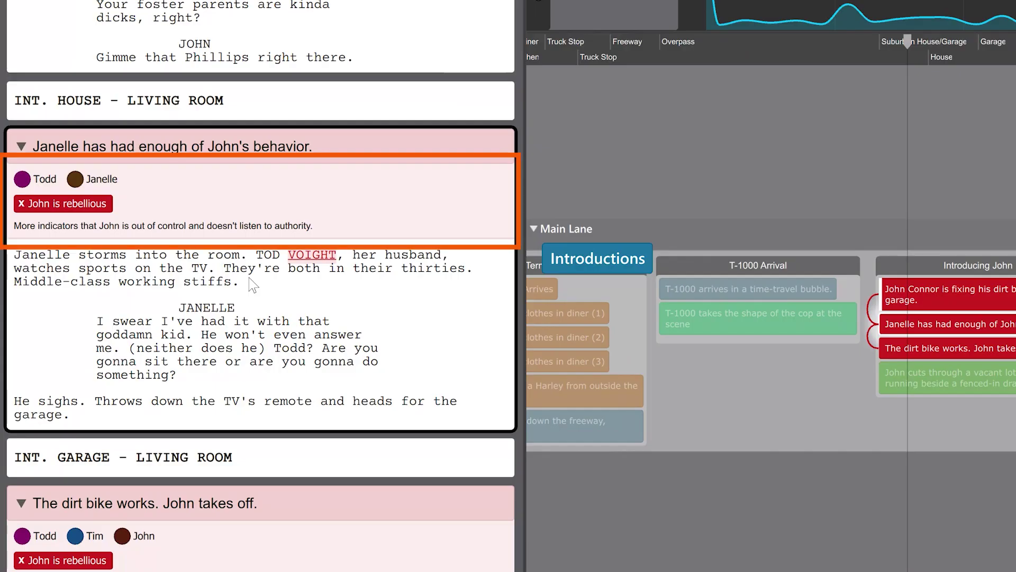
{"action": "left_click", "coordinate": [253, 285]}
{"action": "key", "text": "Return"}
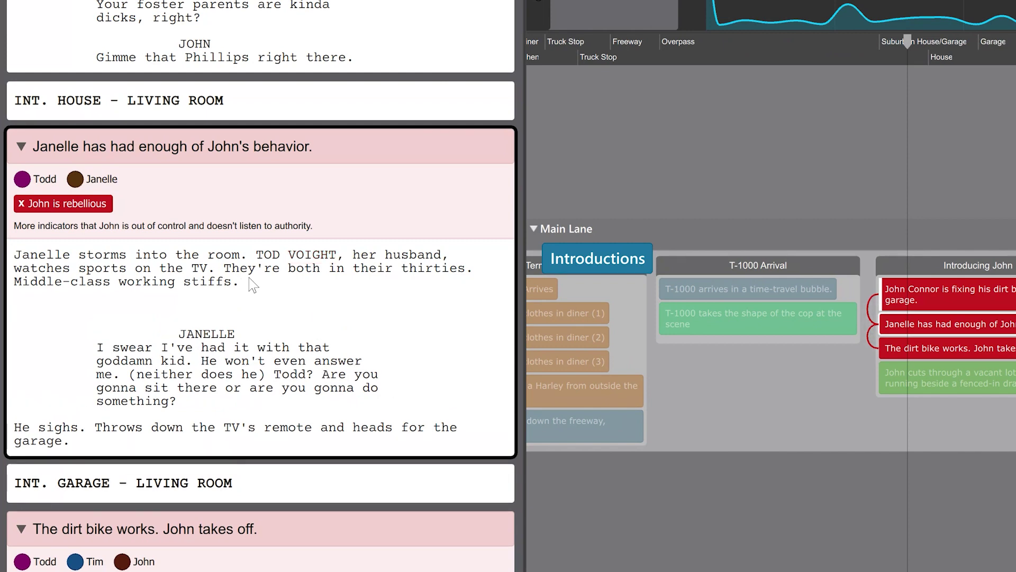
{"action": "type", "text": "TERMINA"}
{"action": "key", "text": "Return"}
{"action": "type", "text": "Me strong!"}
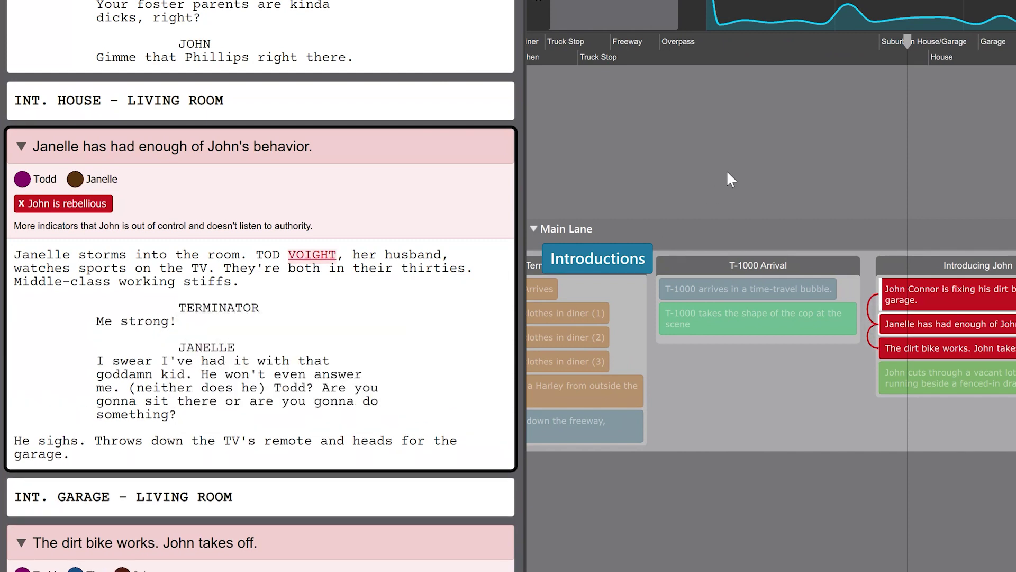
{"action": "left_click", "coordinate": [728, 168]}
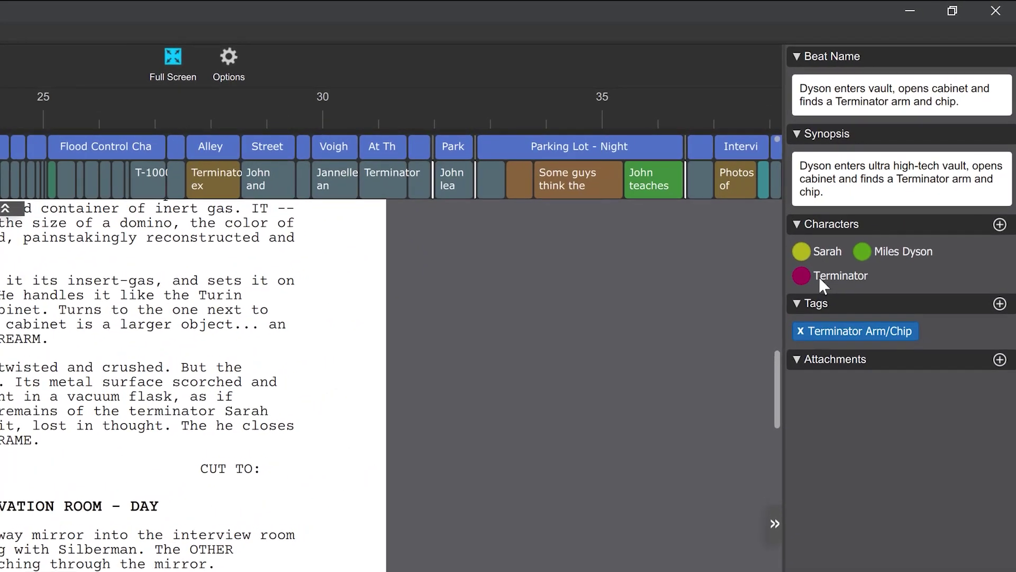
Step: Move the Terminator character chip ahead of Miles Dyson so it follows Sarah
{"action": "left_click_drag", "start_coordinate": [818, 277], "coordinate": [859, 246]}
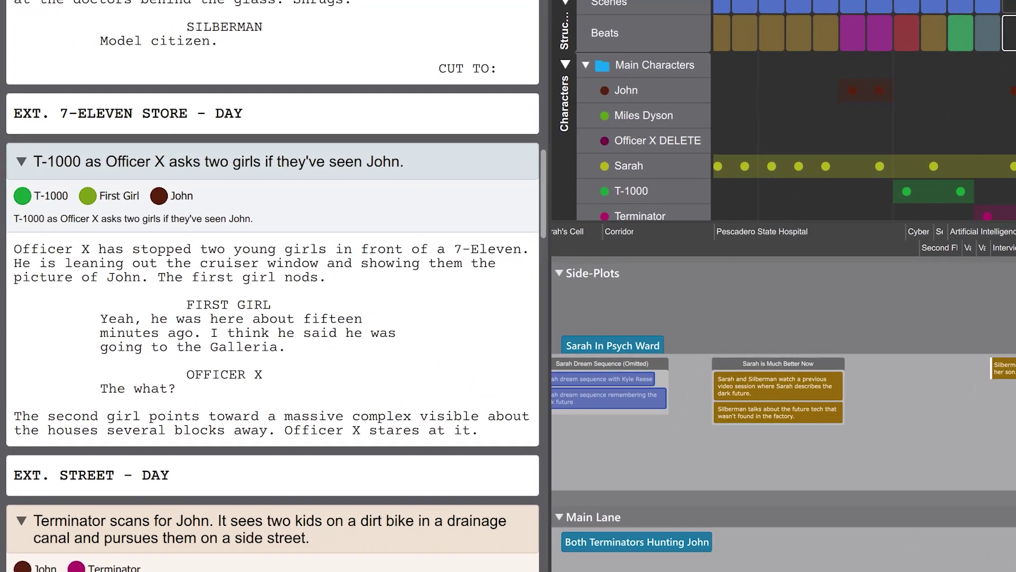
Step: Tag the Officer X beat with 'Terminator thinks like a machine' and 'John is rebellious', John's tag first
{"action": "right_click", "coordinate": [264, 196]}
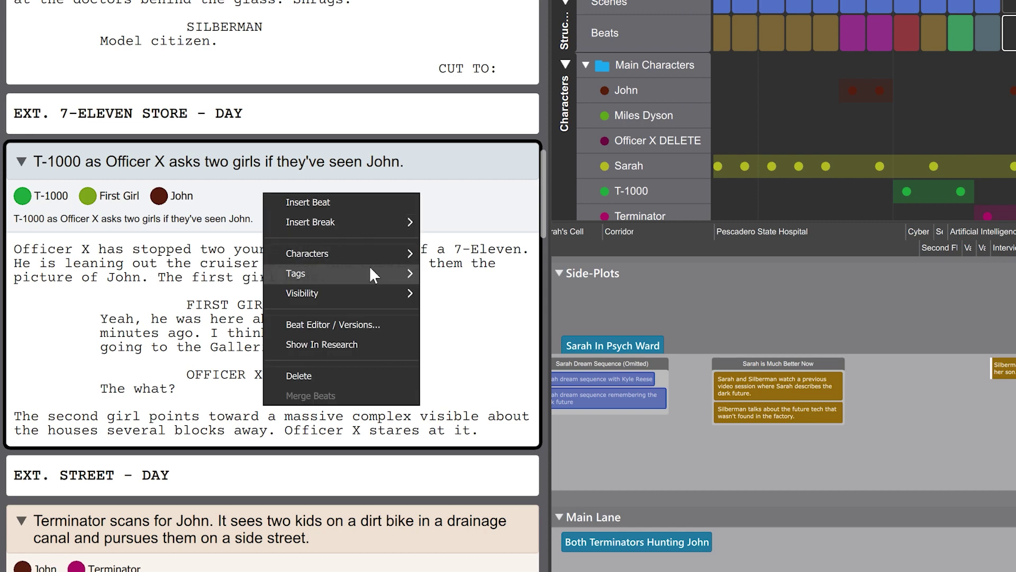
{"action": "mouse_move", "coordinate": [352, 273]}
{"action": "left_click", "coordinate": [513, 528]}
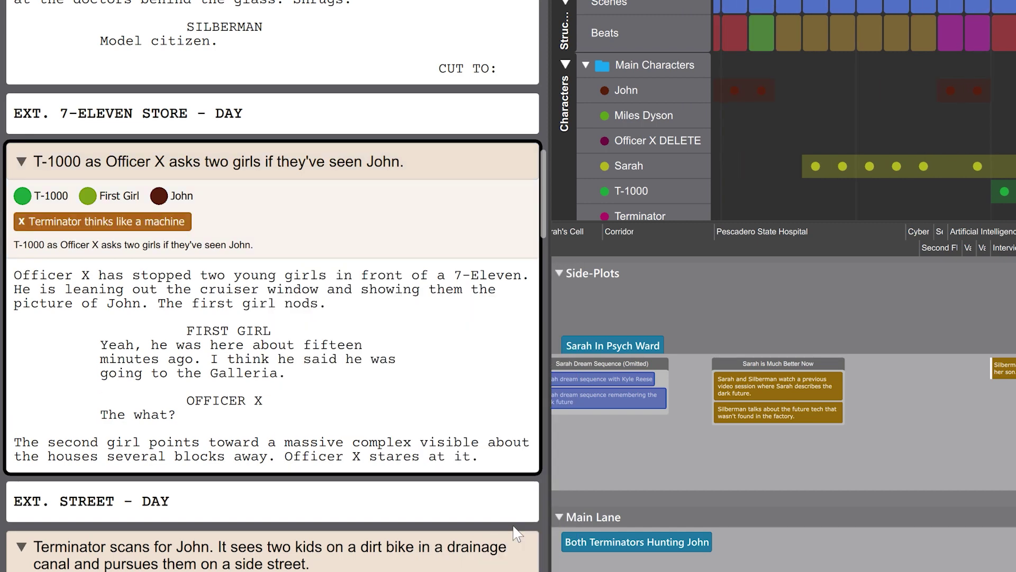
{"action": "right_click", "coordinate": [251, 219]}
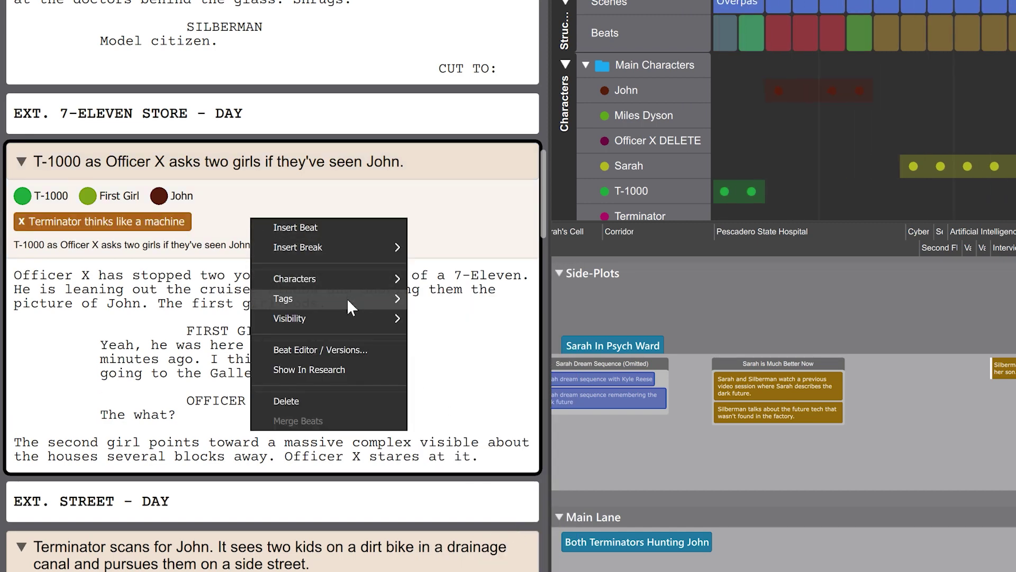
{"action": "mouse_move", "coordinate": [347, 298]}
{"action": "left_click", "coordinate": [471, 375]}
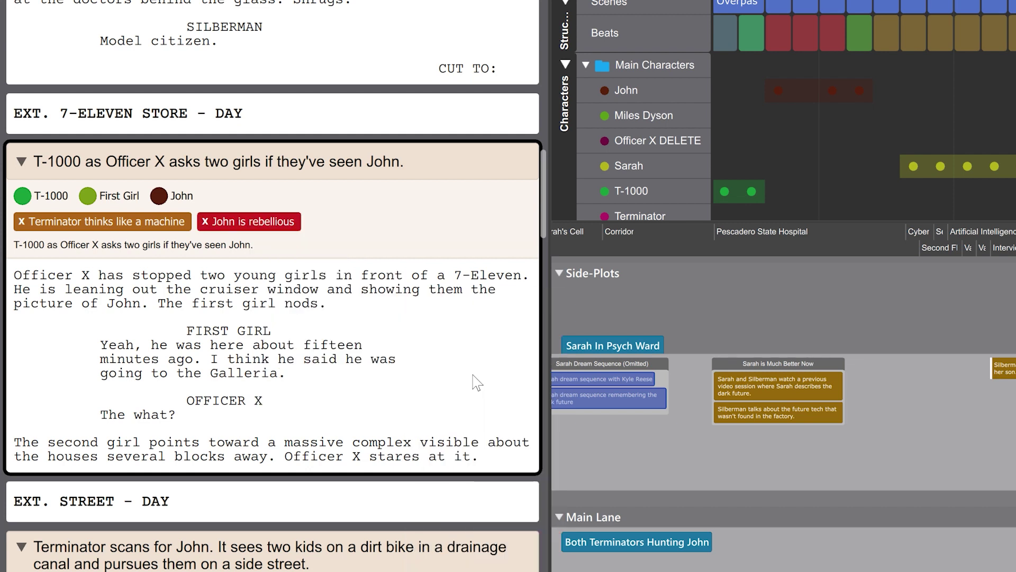
{"action": "left_click_drag", "start_coordinate": [106, 225], "coordinate": [238, 228]}
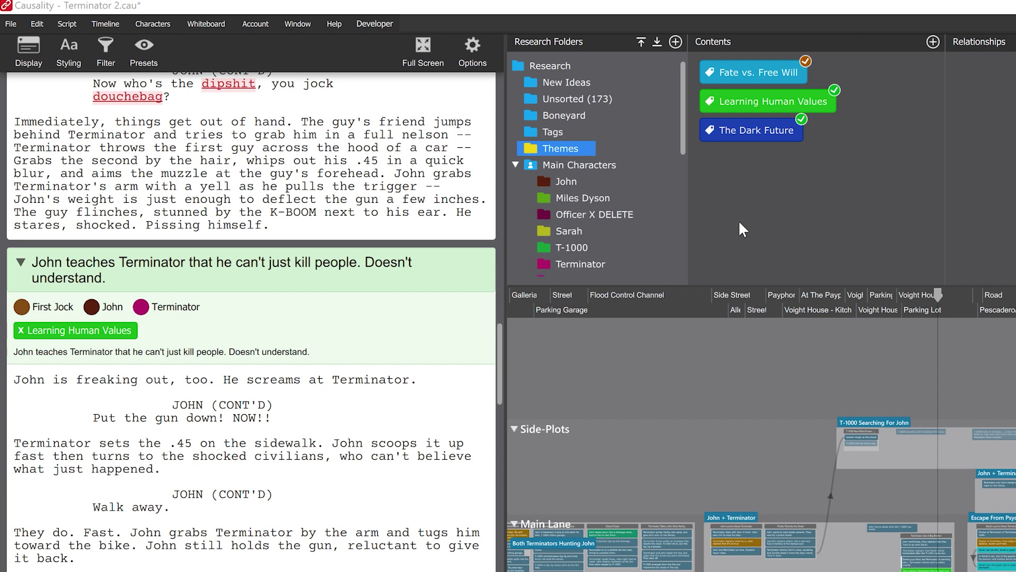
Step: Drag The Dark Future and 'Terminator thinks like a machine' research tags onto script beats, including the paper-clip beat
{"action": "left_click_drag", "start_coordinate": [762, 133], "coordinate": [359, 333]}
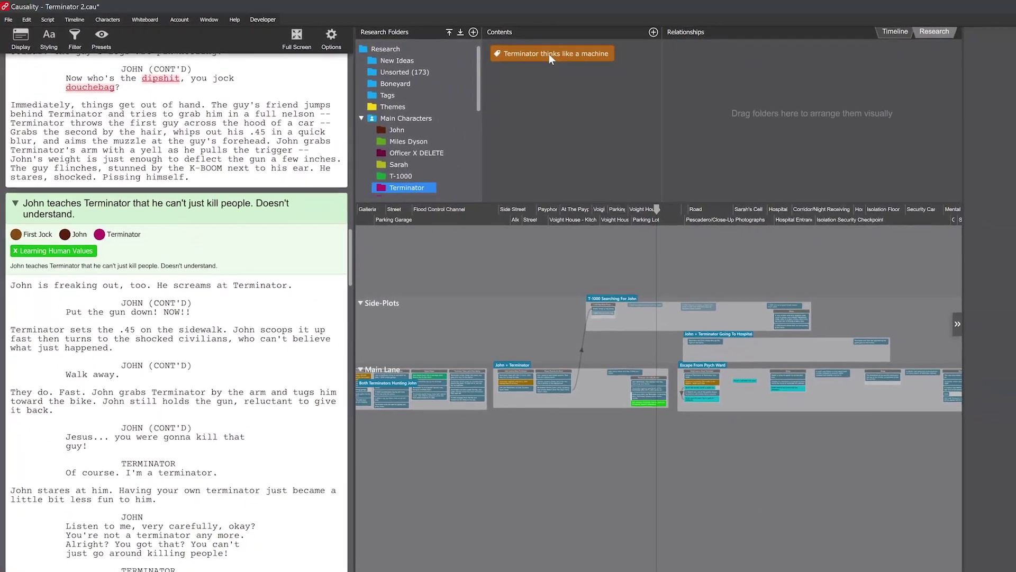
{"action": "left_click_drag", "start_coordinate": [689, 66], "coordinate": [397, 271]}
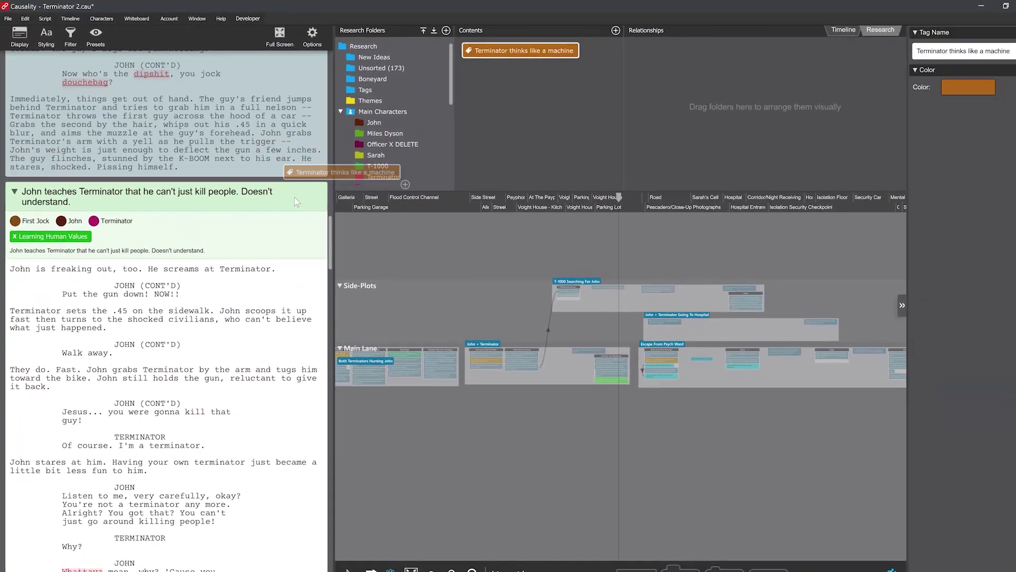
{"action": "left_click_drag", "start_coordinate": [296, 202], "coordinate": [296, 212]}
{"action": "scroll", "coordinate": [175, 286], "scroll_direction": "down", "scroll_amount": 5}
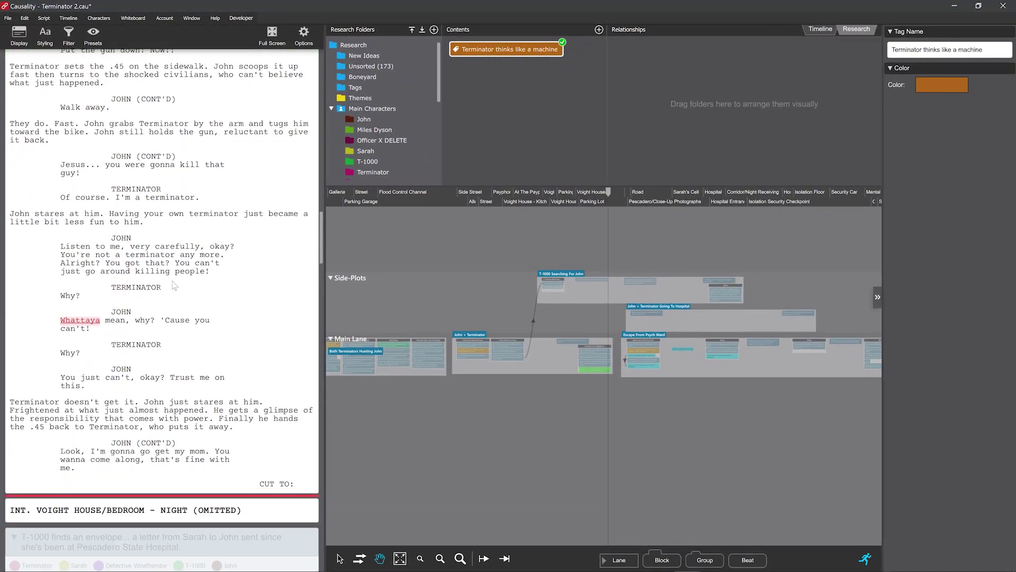
{"action": "scroll", "coordinate": [175, 286], "scroll_direction": "down", "scroll_amount": 10}
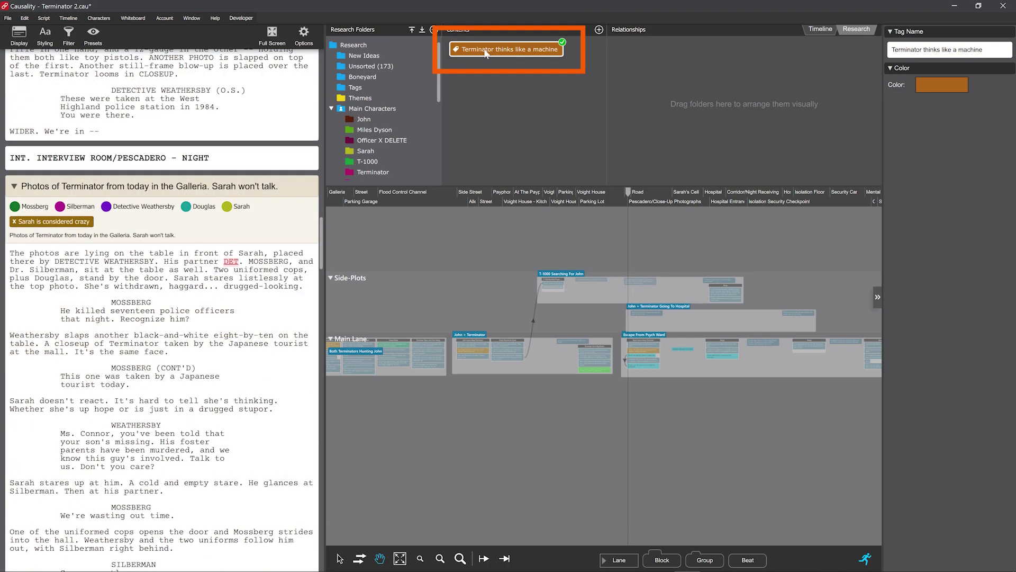
{"action": "scroll", "coordinate": [187, 331], "scroll_direction": "down", "scroll_amount": 8}
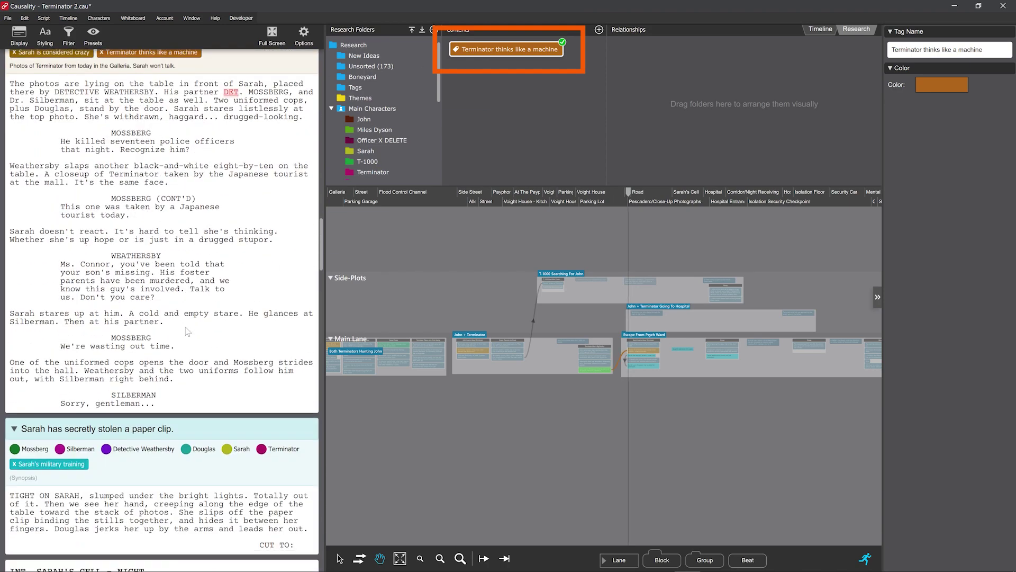
{"action": "scroll", "coordinate": [185, 330], "scroll_direction": "down", "scroll_amount": 3}
{"action": "left_click_drag", "start_coordinate": [493, 50], "coordinate": [248, 138]}
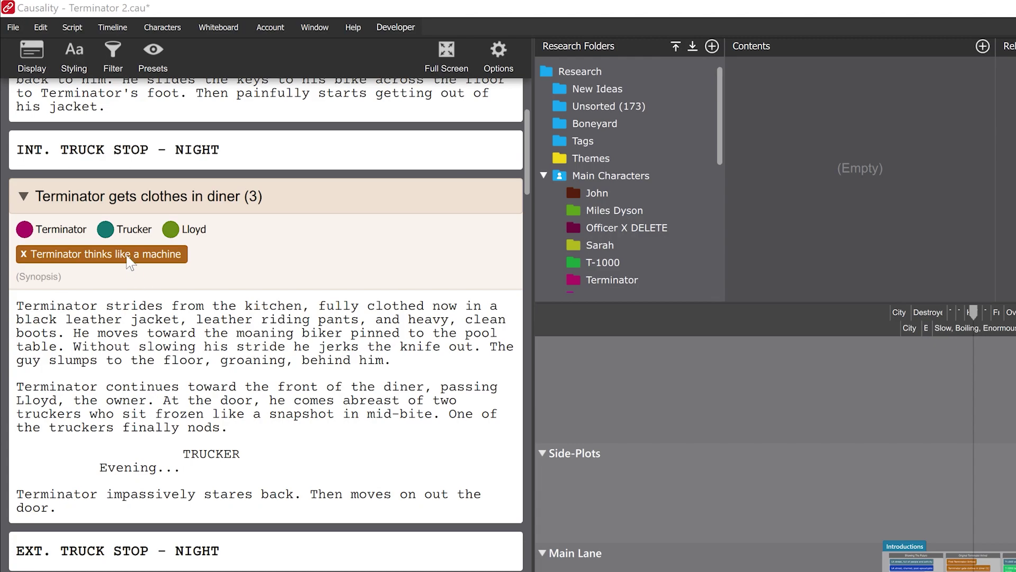
Step: Filter the script to beats tagged 'Terminator thinks like a machine', review them, then go full screen
{"action": "right_click", "coordinate": [127, 255]}
{"action": "left_click", "coordinate": [249, 291]}
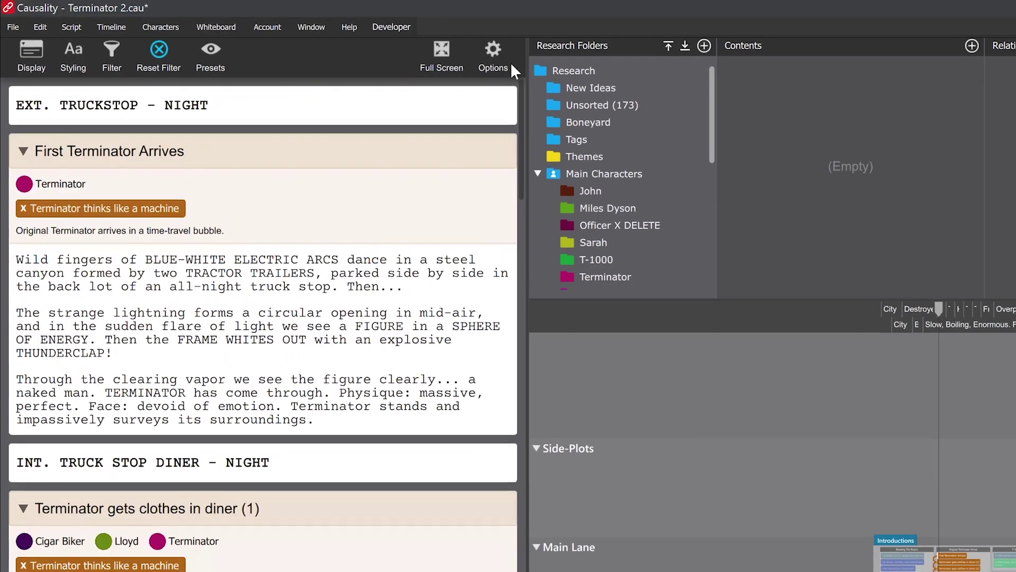
{"action": "scroll", "coordinate": [384, 331], "scroll_direction": "down", "scroll_amount": 20}
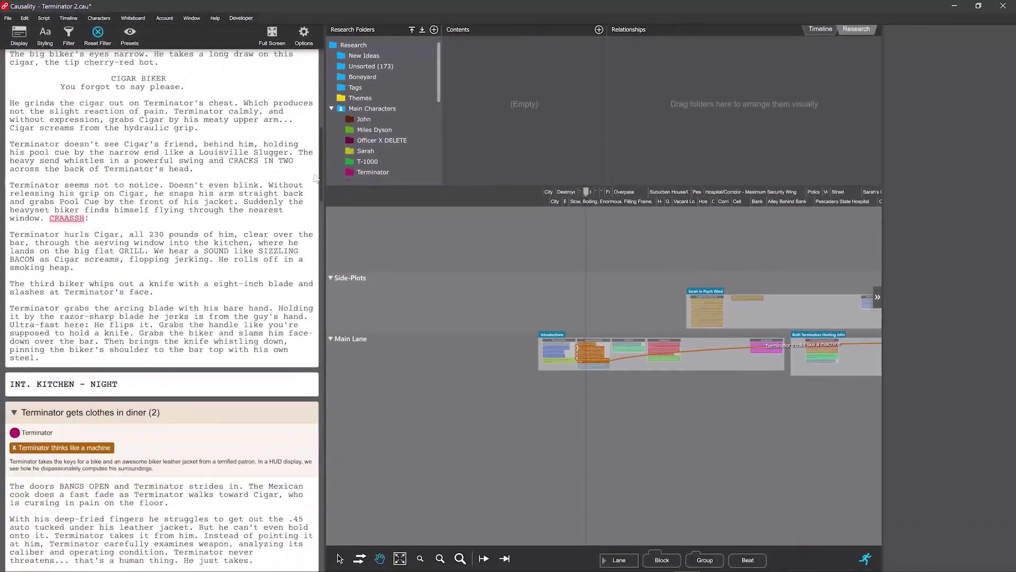
{"action": "scroll", "coordinate": [311, 296], "scroll_direction": "down", "scroll_amount": 5}
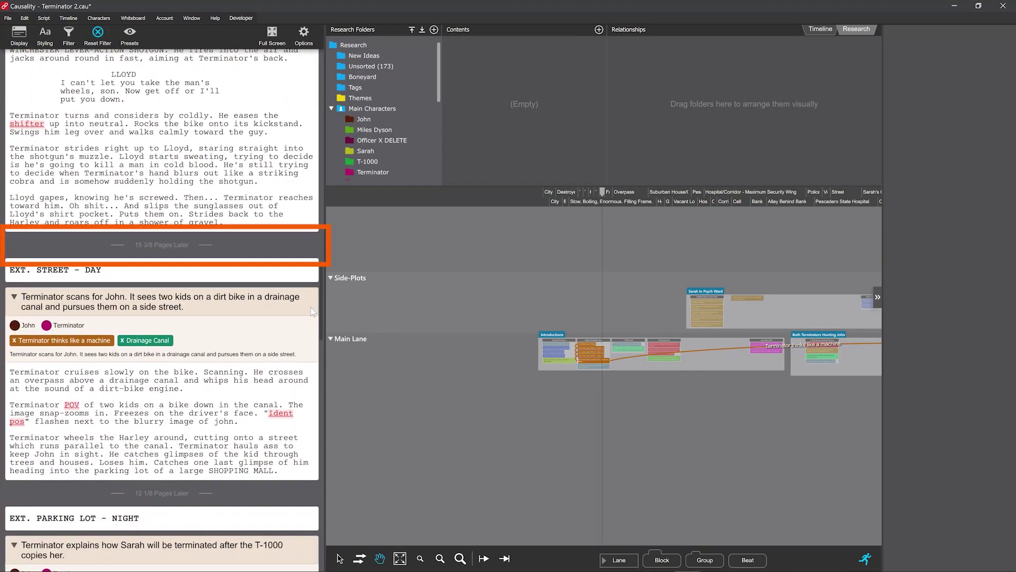
{"action": "scroll", "coordinate": [310, 307], "scroll_direction": "down", "scroll_amount": 1}
{"action": "mouse_move", "coordinate": [314, 322]}
{"action": "left_mouse_down"}
{"action": "mouse_move", "coordinate": [315, 82]}
{"action": "mouse_move", "coordinate": [329, 324]}
{"action": "left_mouse_up"}
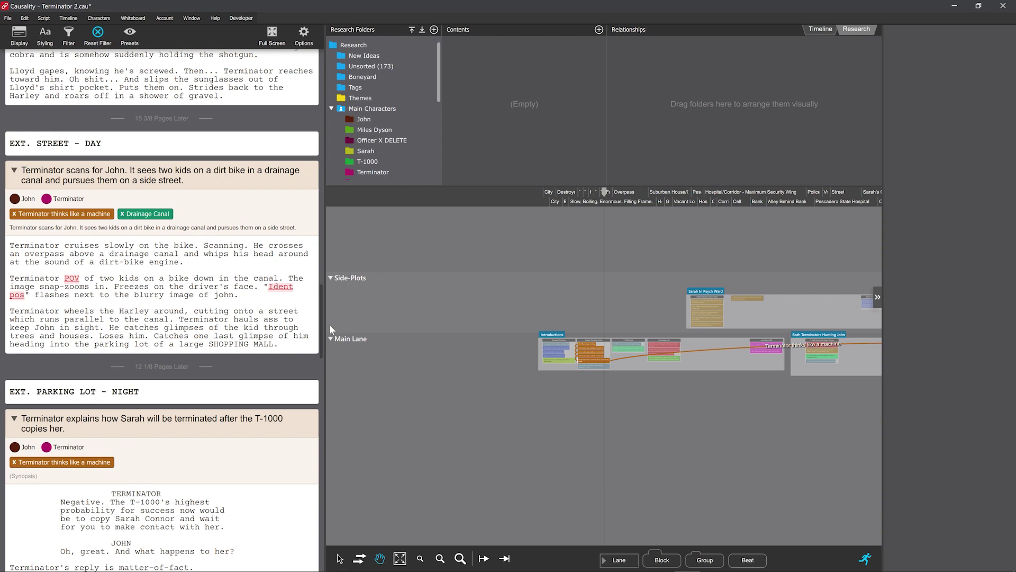
{"action": "key", "text": "F11"}
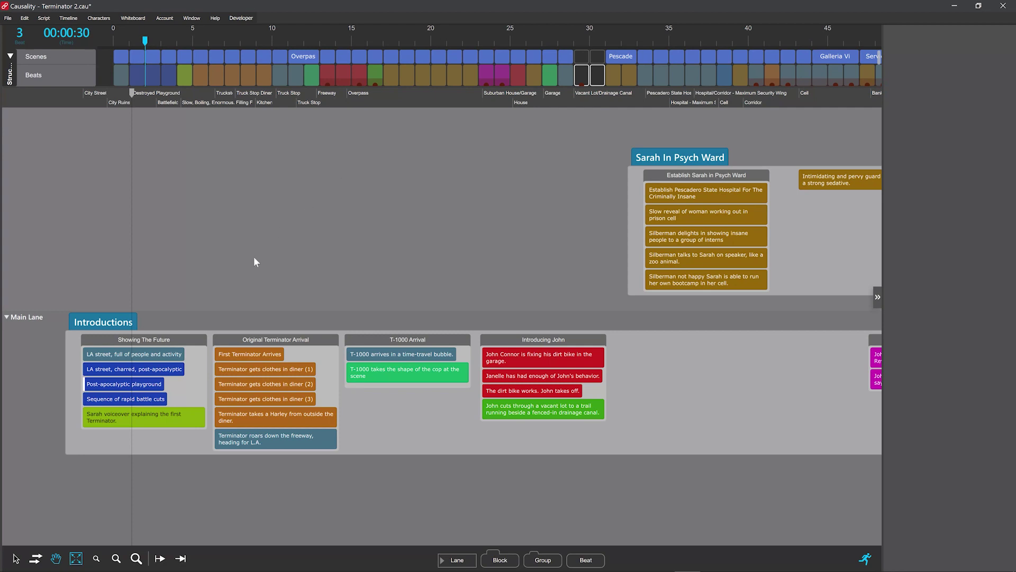
Step: Select the Post-apocalyptic playground beat and follow its flow line to the Silberman denies Sarah's request beat
{"action": "left_click", "coordinate": [147, 382]}
{"action": "scroll", "coordinate": [668, 326], "scroll_direction": "down", "scroll_amount": 2}
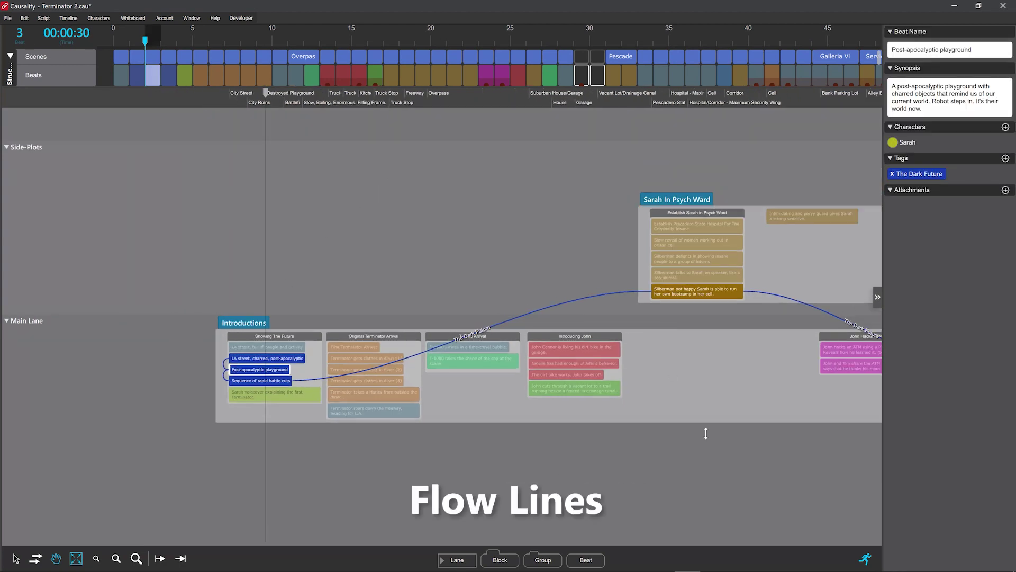
{"action": "left_click_drag", "start_coordinate": [706, 433], "coordinate": [291, 444]}
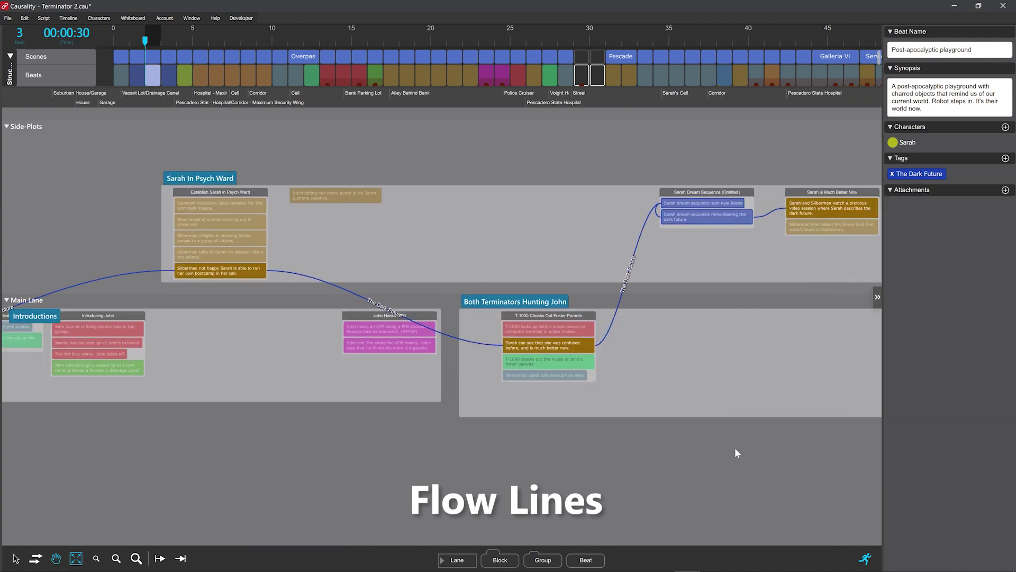
{"action": "left_click_drag", "start_coordinate": [737, 453], "coordinate": [344, 464]}
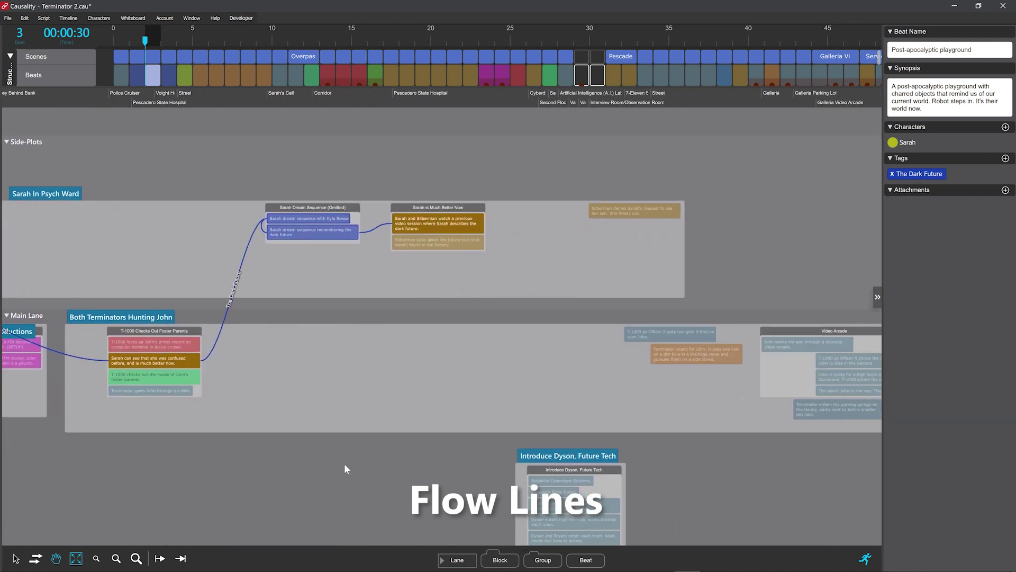
{"action": "left_click", "coordinate": [634, 209]}
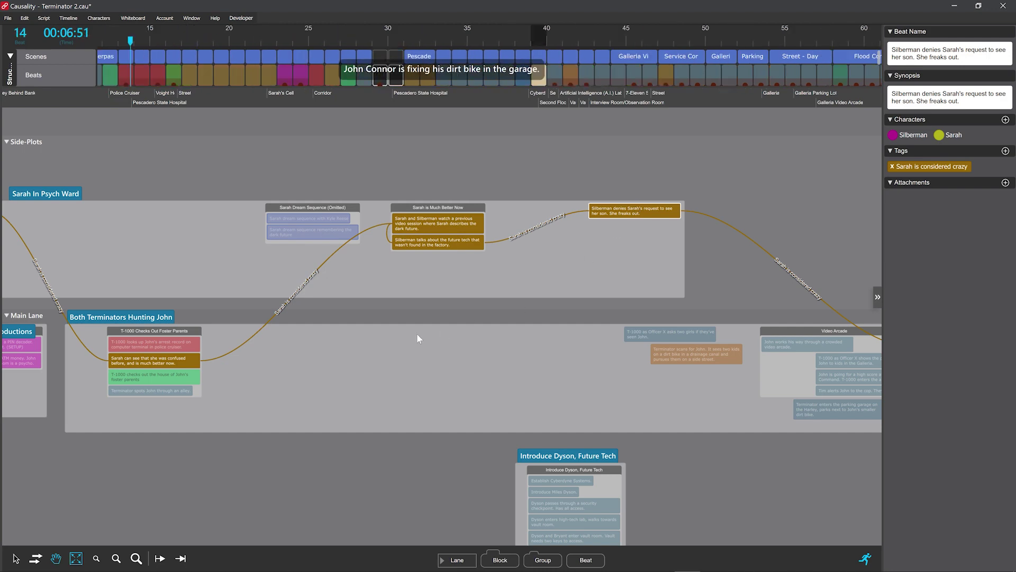
Step: Follow the Sarah is considered crazy line past the psych ward beats and select the John Connor dirt bike beat
{"action": "left_click_drag", "start_coordinate": [107, 246], "coordinate": [517, 283]}
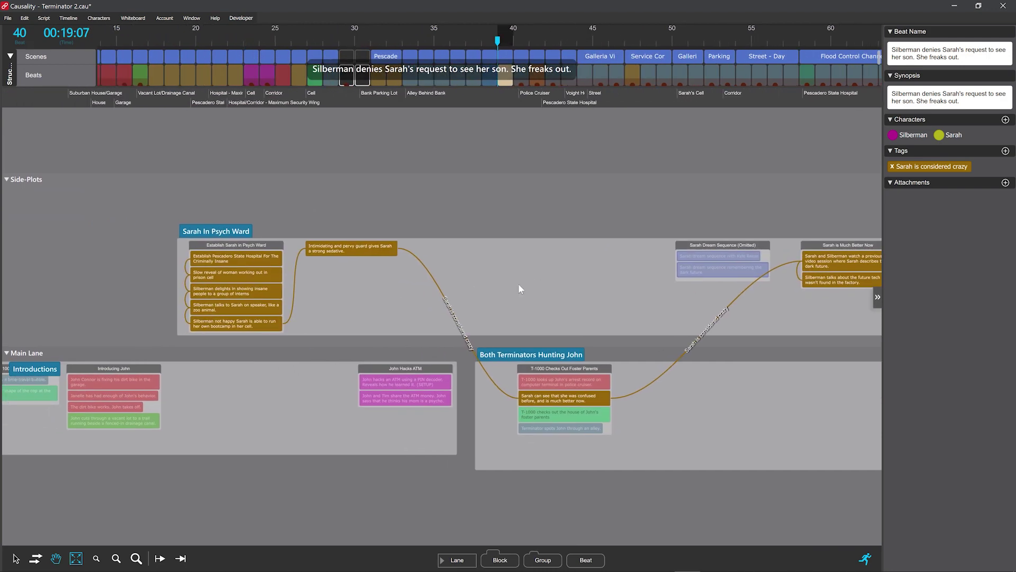
{"action": "left_click_drag", "start_coordinate": [701, 390], "coordinate": [174, 307]}
{"action": "left_click_drag", "start_coordinate": [722, 471], "coordinate": [412, 456]}
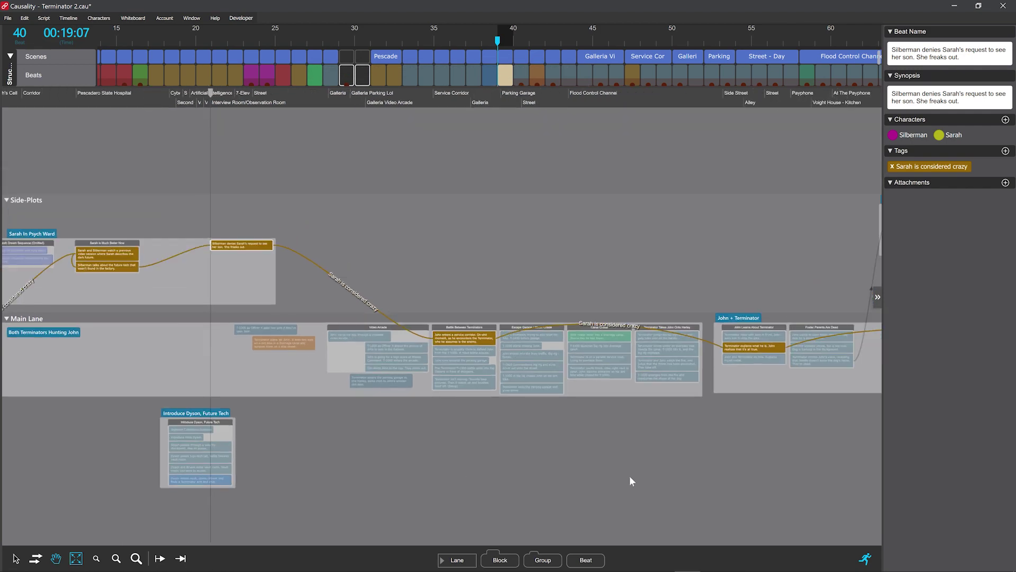
{"action": "left_click_drag", "start_coordinate": [631, 479], "coordinate": [707, 381]}
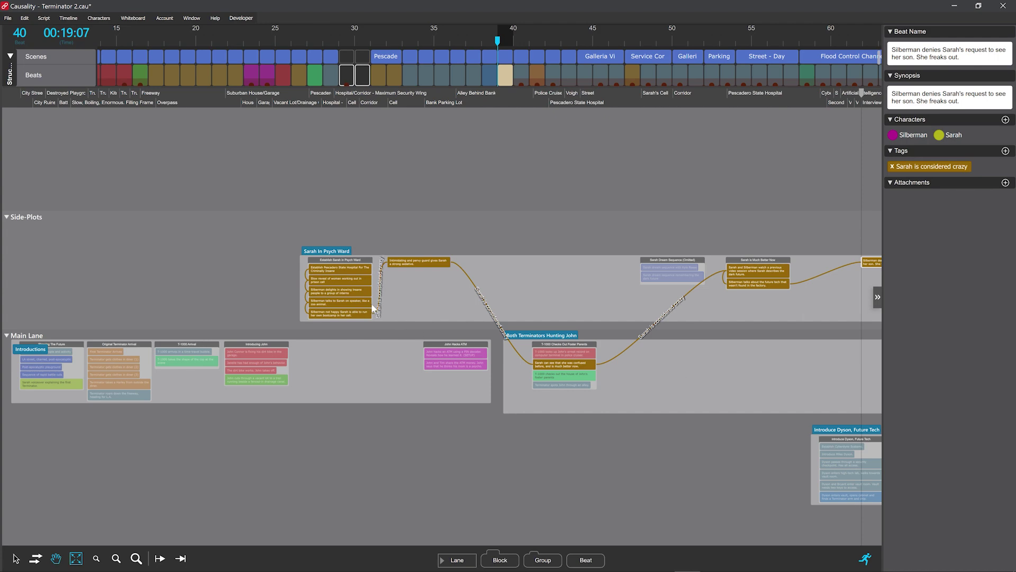
{"action": "scroll", "coordinate": [372, 302], "scroll_direction": "up", "scroll_amount": 3}
{"action": "left_click", "coordinate": [166, 388]}
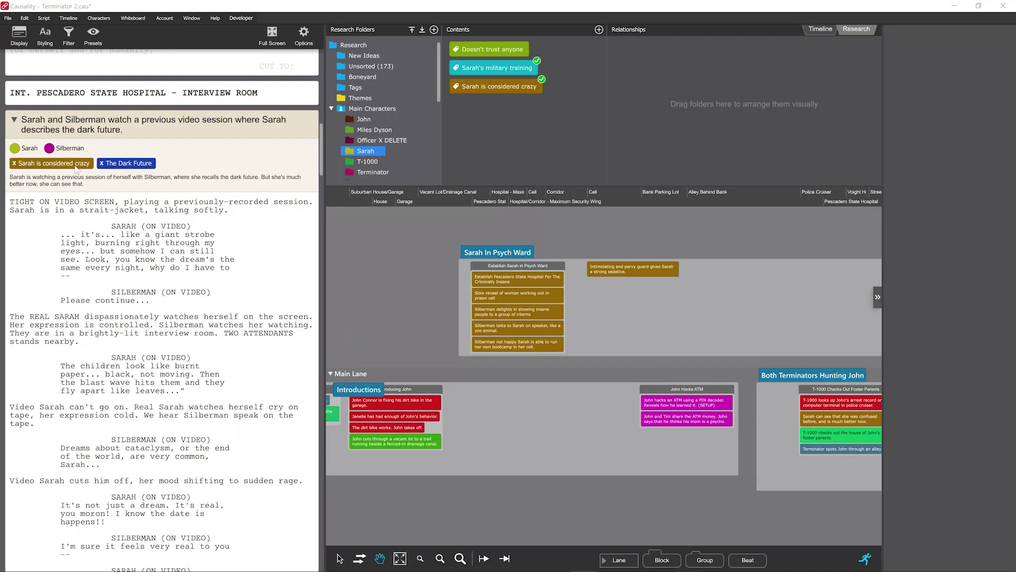
Step: Filter the script to 'Sarah is considered crazy' beats, review them, then reset the filter and show the Timeline
{"action": "right_click", "coordinate": [76, 169]}
{"action": "left_click", "coordinate": [141, 183]}
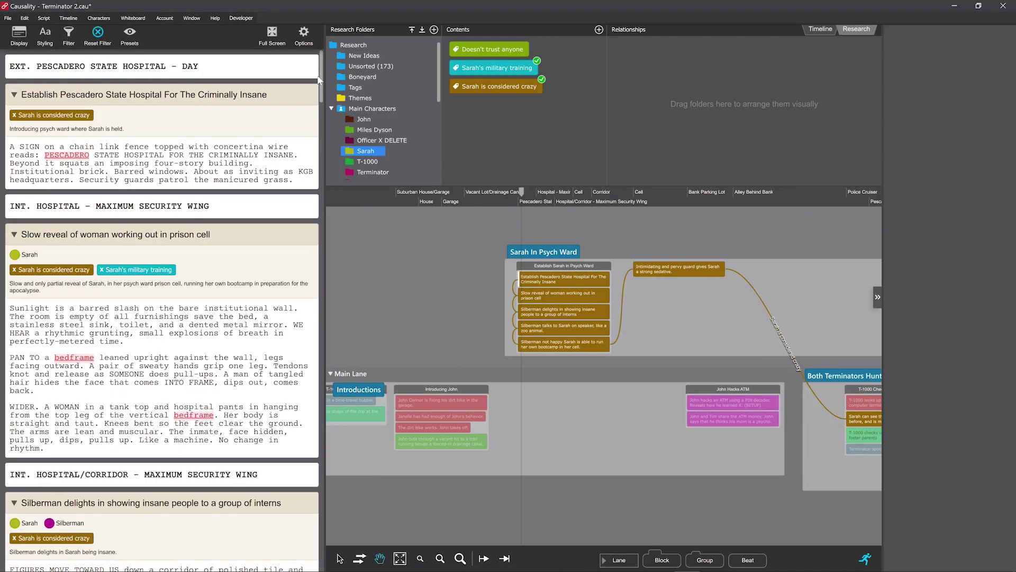
{"action": "left_click_drag", "start_coordinate": [322, 75], "coordinate": [326, 369]}
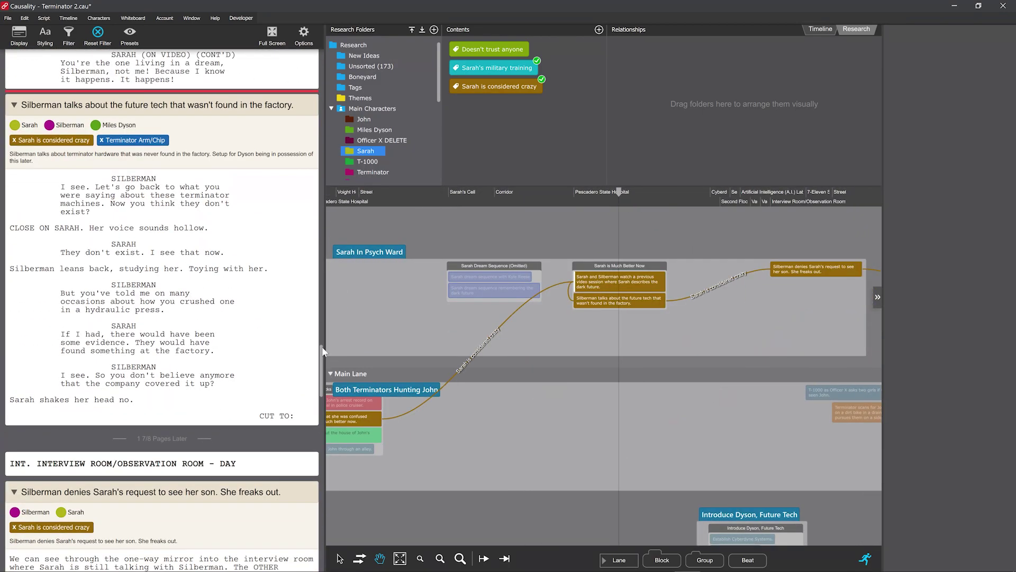
{"action": "scroll", "coordinate": [254, 385], "scroll_direction": "down", "scroll_amount": 15}
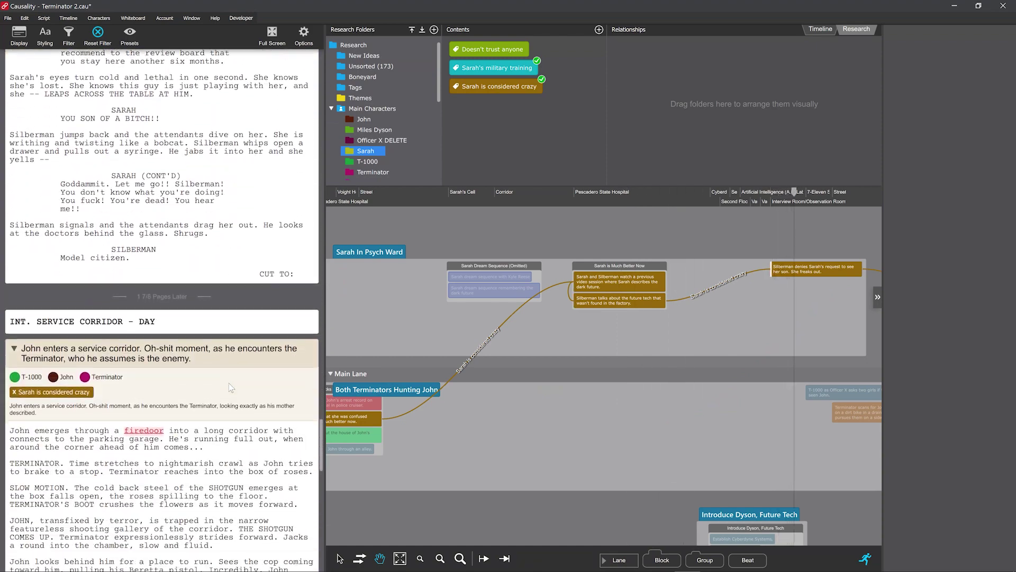
{"action": "scroll", "coordinate": [229, 385], "scroll_direction": "down", "scroll_amount": 15}
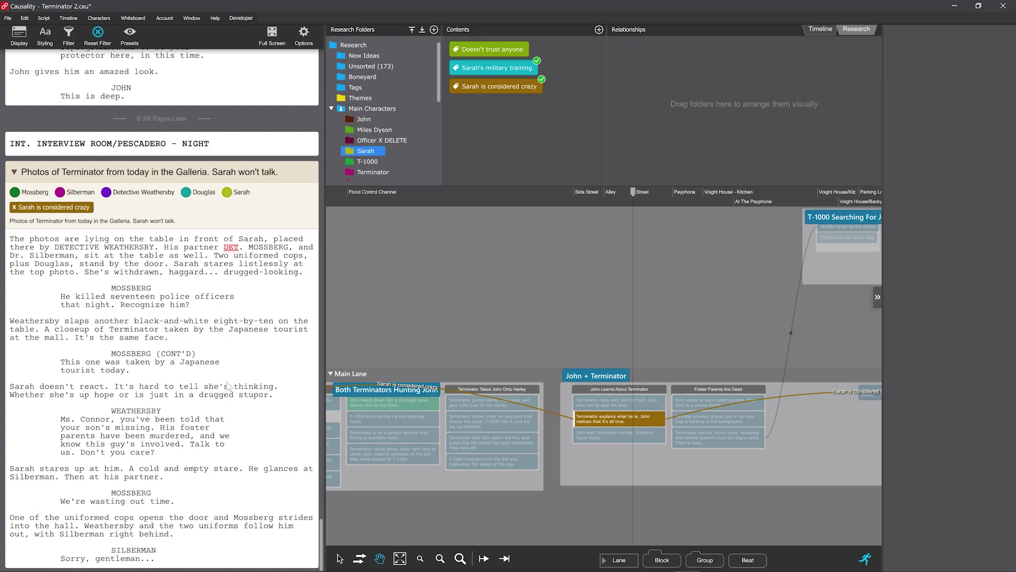
{"action": "left_click", "coordinate": [611, 326]}
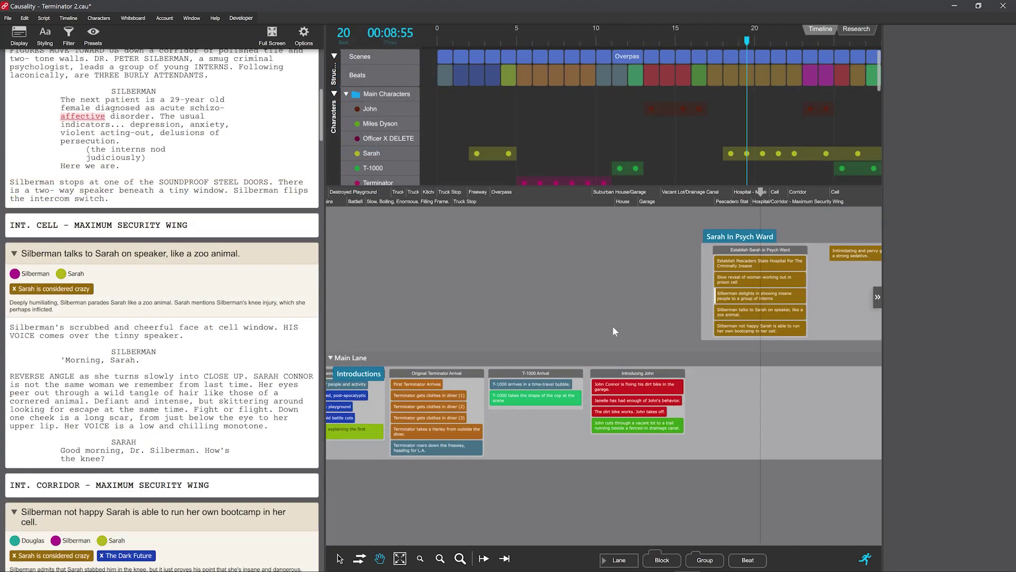
Step: Scrub playback to beat 25 at 00:12:09, the alley scene where John and Tim share the ATM money
{"action": "left_click", "coordinate": [518, 193]}
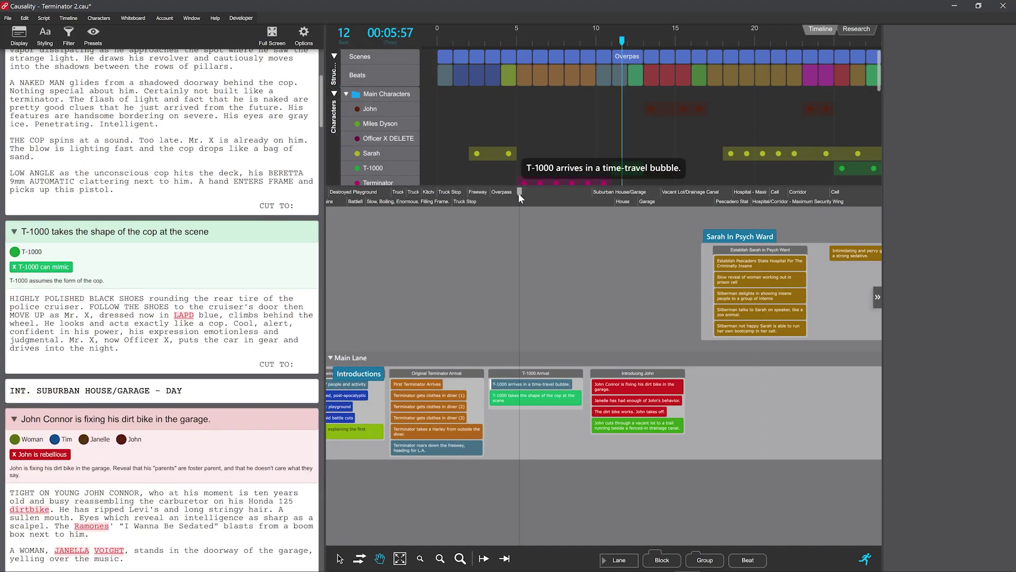
{"action": "mouse_move", "coordinate": [519, 192]}
{"action": "left_mouse_down"}
{"action": "mouse_move", "coordinate": [404, 189]}
{"action": "mouse_move", "coordinate": [540, 191]}
{"action": "mouse_move", "coordinate": [596, 211]}
{"action": "mouse_move", "coordinate": [762, 232]}
{"action": "left_mouse_up"}
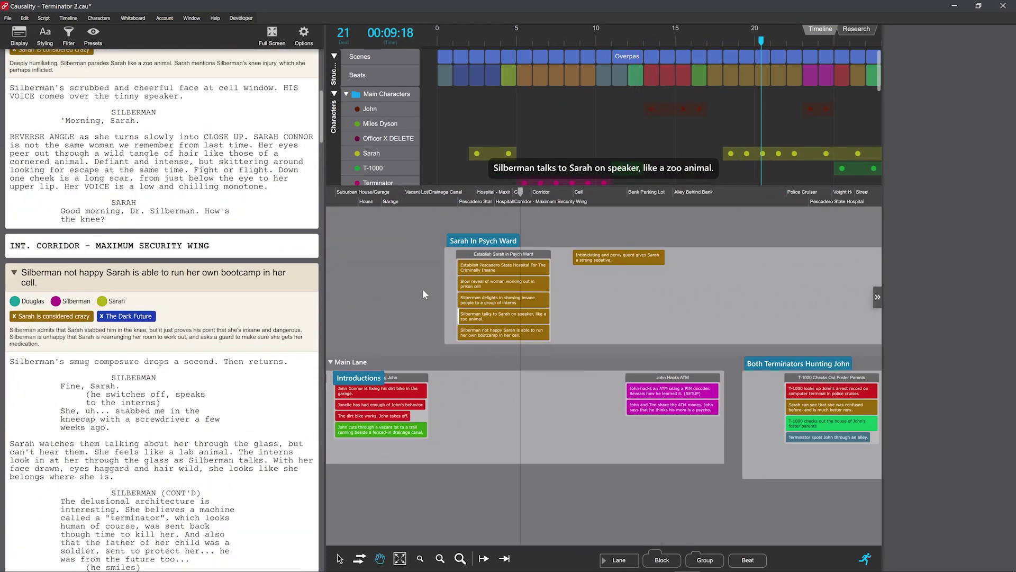
{"action": "mouse_move", "coordinate": [596, 205]}
{"action": "left_mouse_down"}
{"action": "mouse_move", "coordinate": [649, 199]}
{"action": "mouse_move", "coordinate": [816, 222]}
{"action": "mouse_move", "coordinate": [606, 195]}
{"action": "mouse_move", "coordinate": [594, 206]}
{"action": "left_mouse_up"}
{"action": "scroll", "coordinate": [146, 295], "scroll_direction": "up", "scroll_amount": 10}
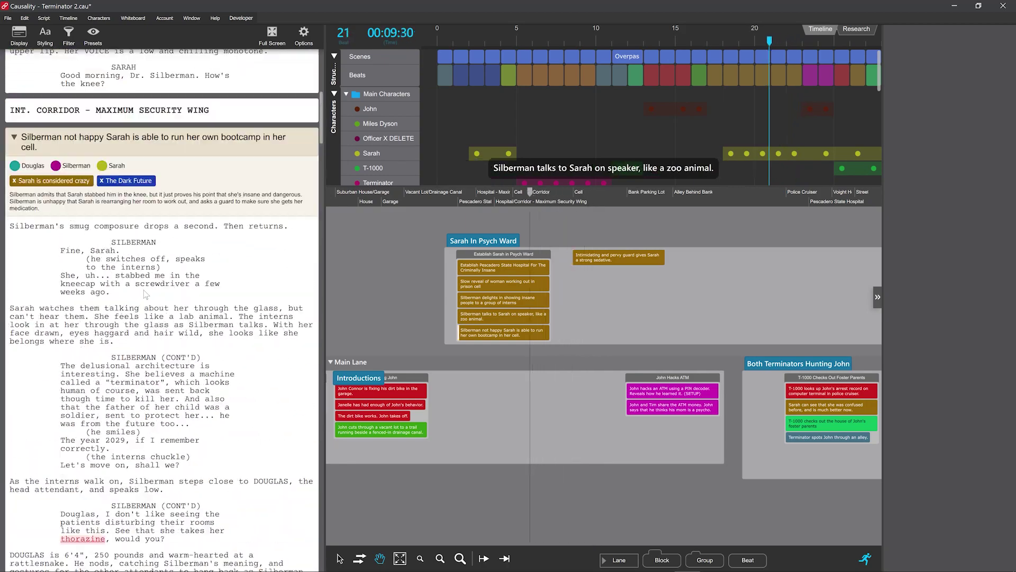
{"action": "scroll", "coordinate": [146, 294], "scroll_direction": "up", "scroll_amount": 6}
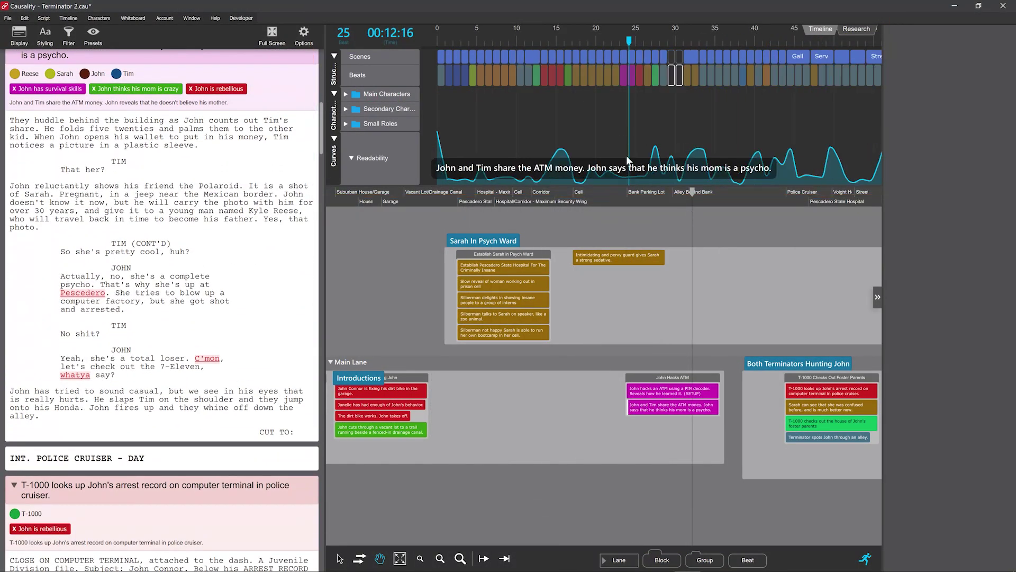
{"action": "mouse_move", "coordinate": [687, 196]}
{"action": "left_mouse_down"}
{"action": "mouse_move", "coordinate": [841, 193]}
{"action": "mouse_move", "coordinate": [414, 197]}
{"action": "mouse_move", "coordinate": [677, 208]}
{"action": "left_mouse_up"}
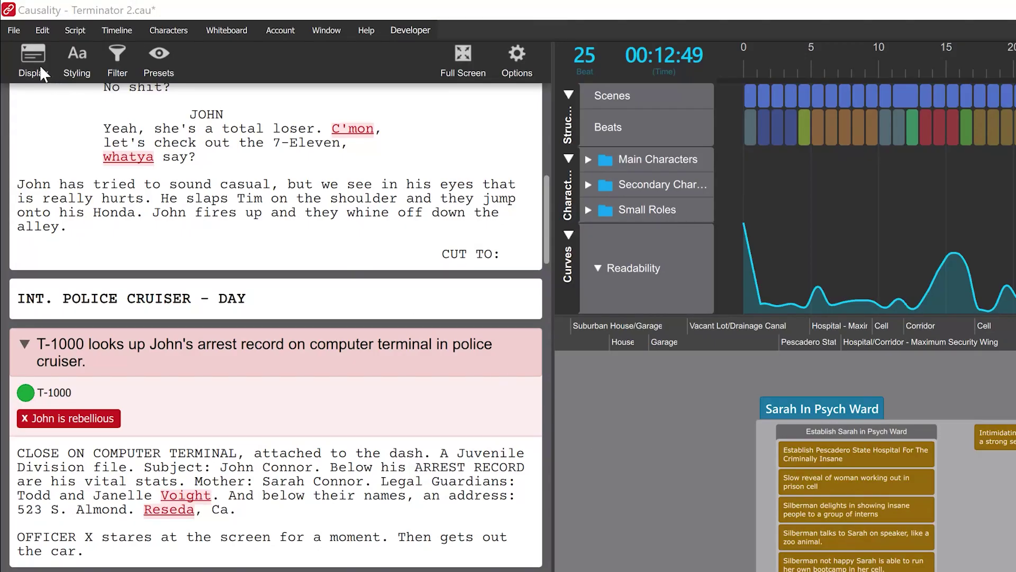
Step: Turn on Show Synopsis Field and select the drainage canal beat's whole synopsis text
{"action": "left_click", "coordinate": [21, 36]}
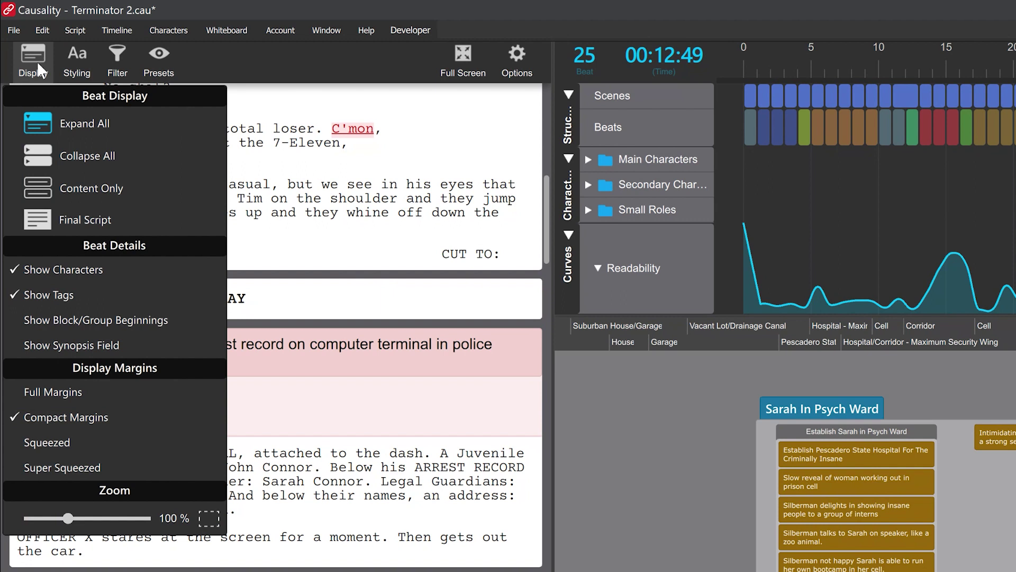
{"action": "left_click", "coordinate": [185, 349]}
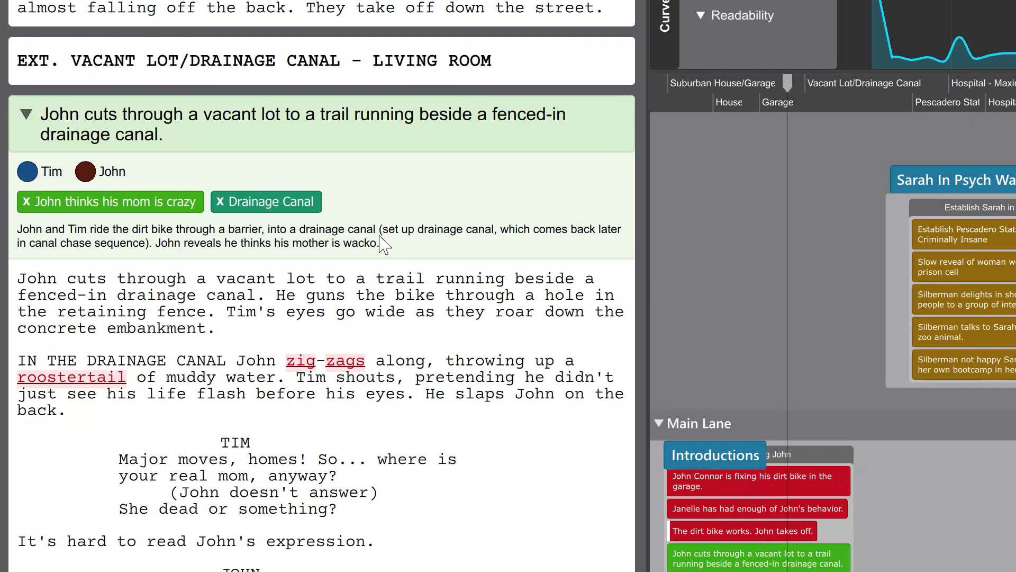
{"action": "left_click", "coordinate": [386, 229]}
{"action": "triple_click", "coordinate": [389, 233]}
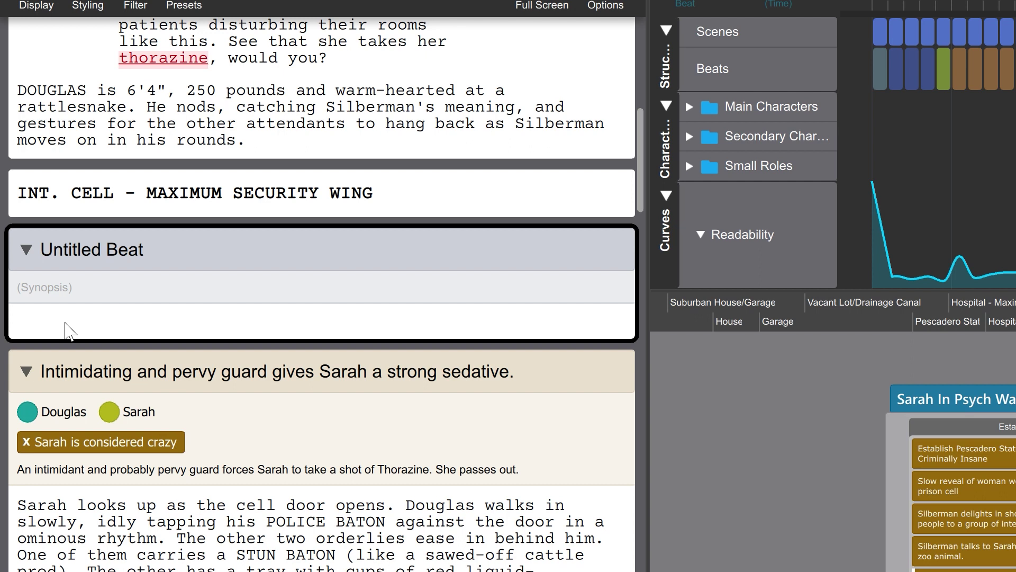
Step: Enter the synopsis 'Sarah hates Silberman with a visceral passion' and Sarah's line 'Hi, how are you? Have you lost weight?'
{"action": "type", "text": "Sarah hates Silberman with a visceral passion"}
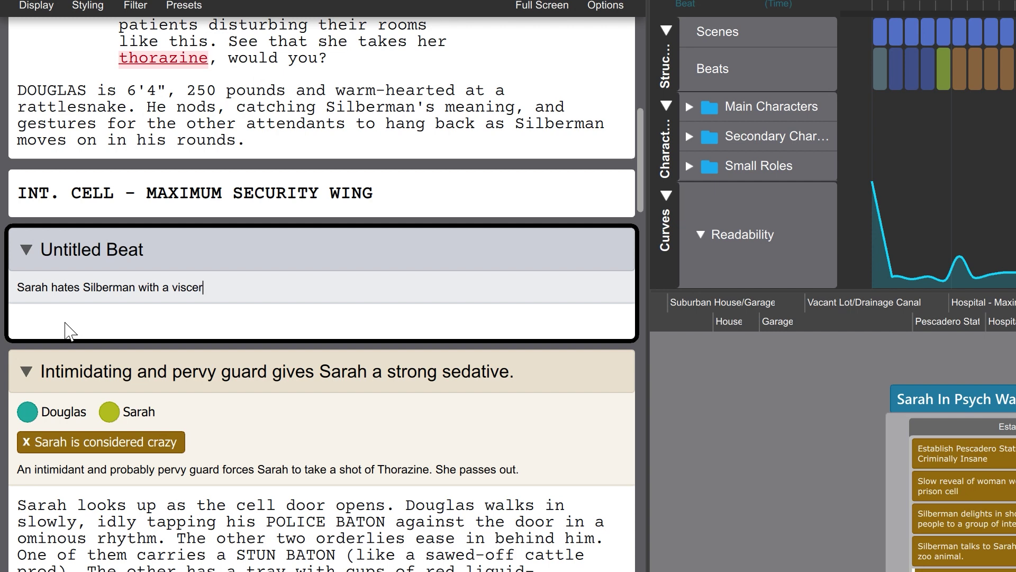
{"action": "left_click", "coordinate": [71, 332]}
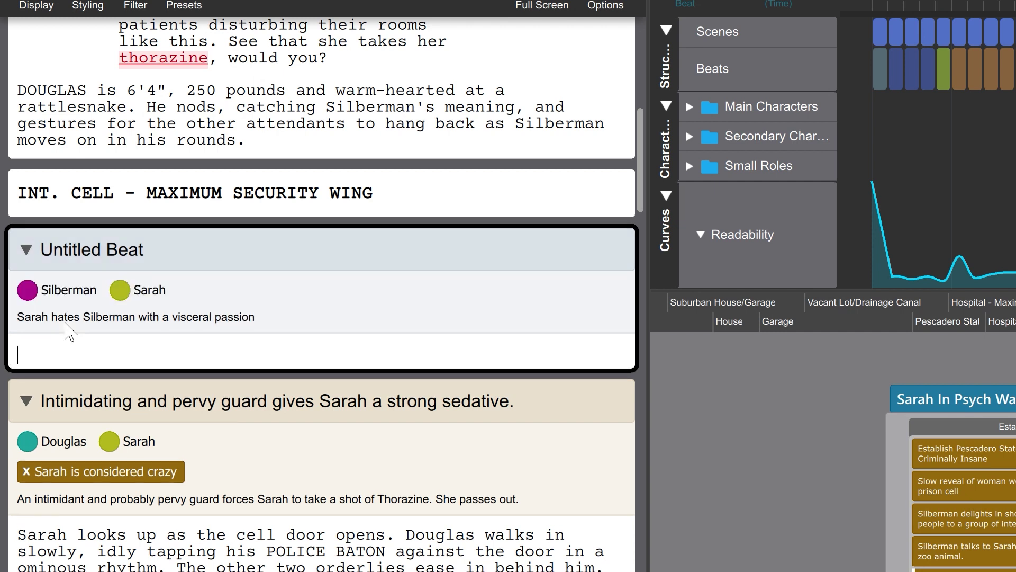
{"action": "type", "text": "SARAH"}
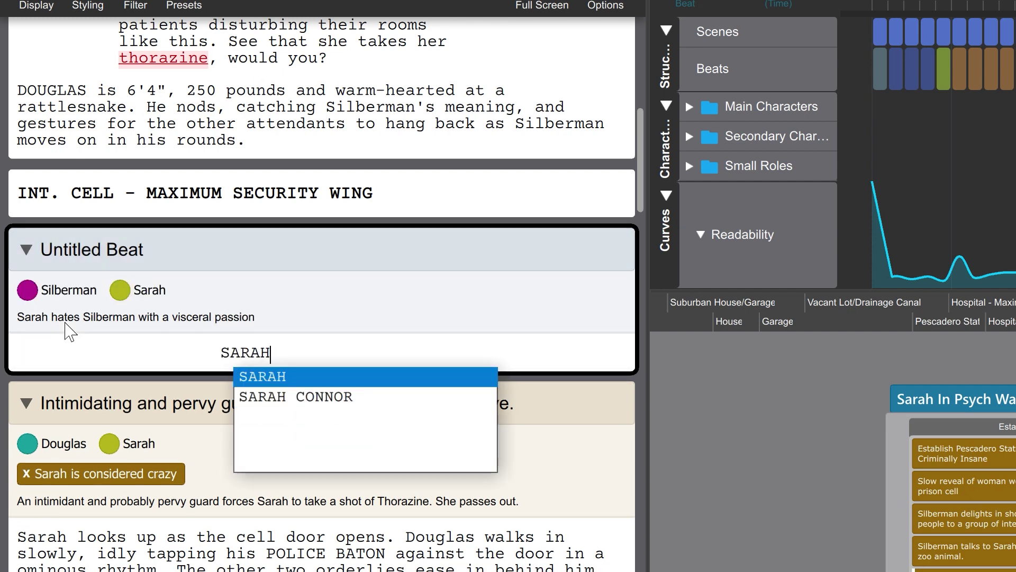
{"action": "key", "text": "Return"}
{"action": "type", "text": "Hi, how are you? Have you lost weight?"}
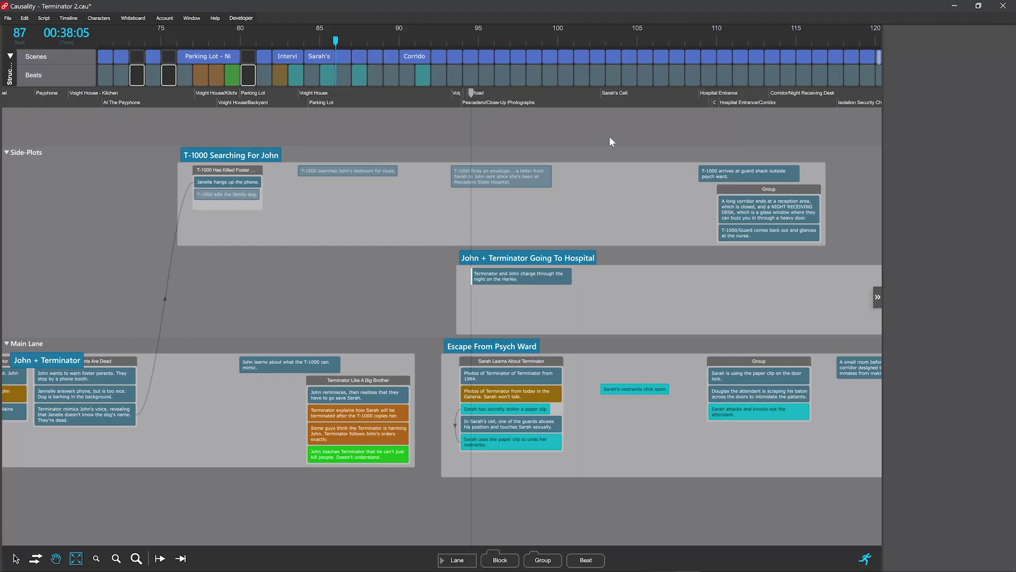
Step: Check the Harley beat, then open the T-1000 mimic and hospital corridor beat editors side by side
{"action": "double_click", "coordinate": [539, 274]}
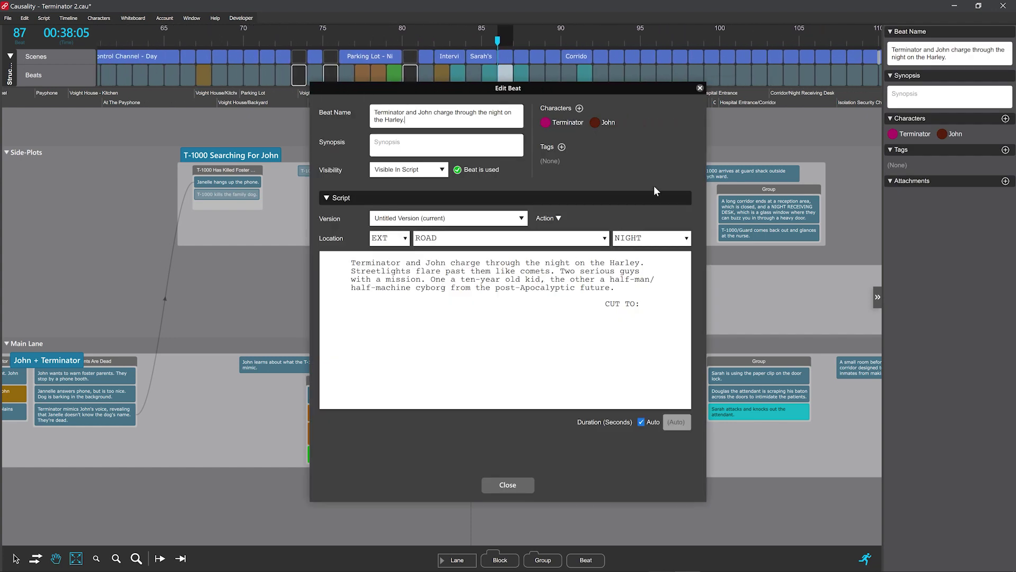
{"action": "left_click", "coordinate": [700, 88]}
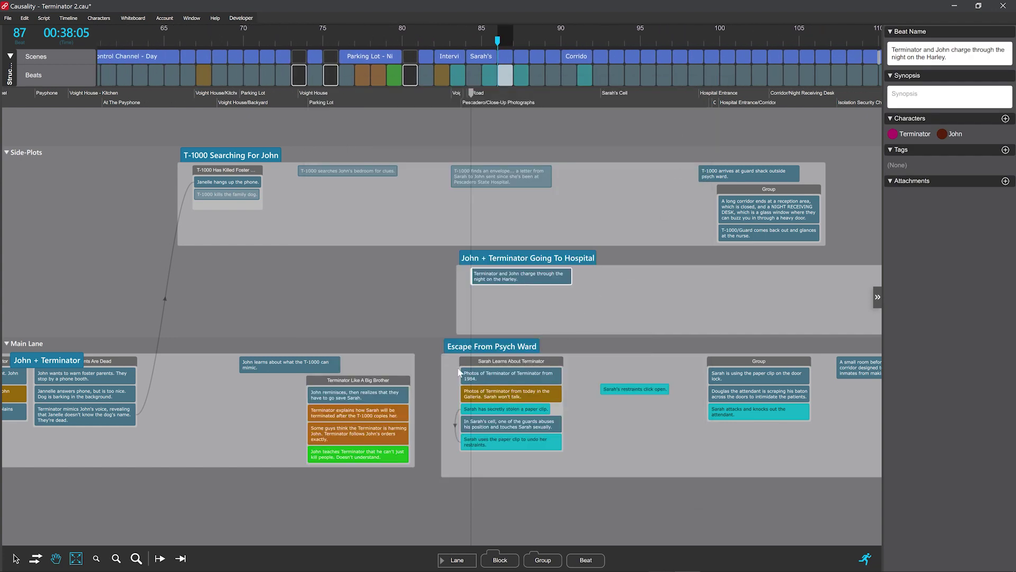
{"action": "double_click", "coordinate": [278, 363]}
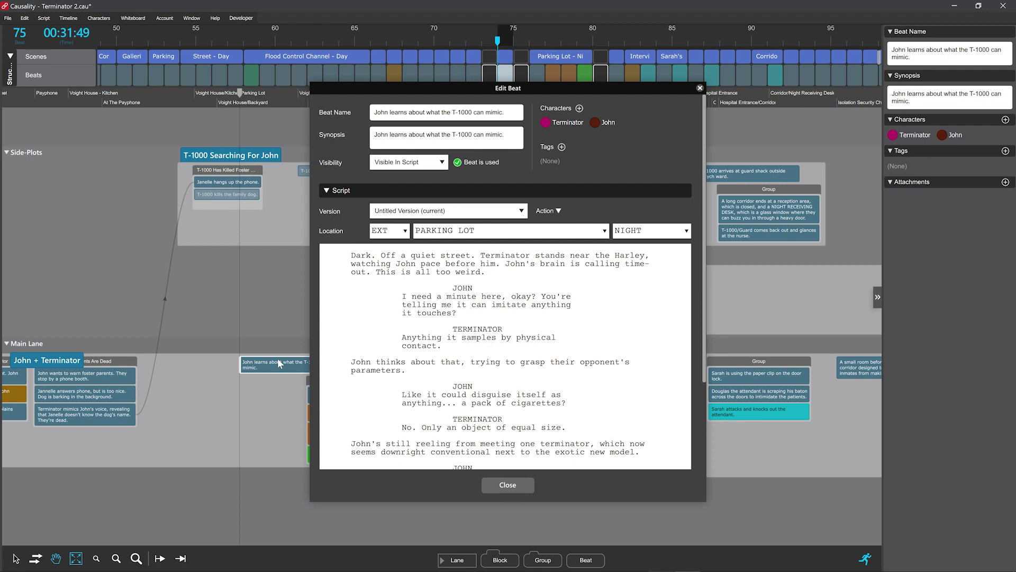
{"action": "left_click_drag", "start_coordinate": [507, 85], "coordinate": [221, 82]}
{"action": "double_click", "coordinate": [744, 206]}
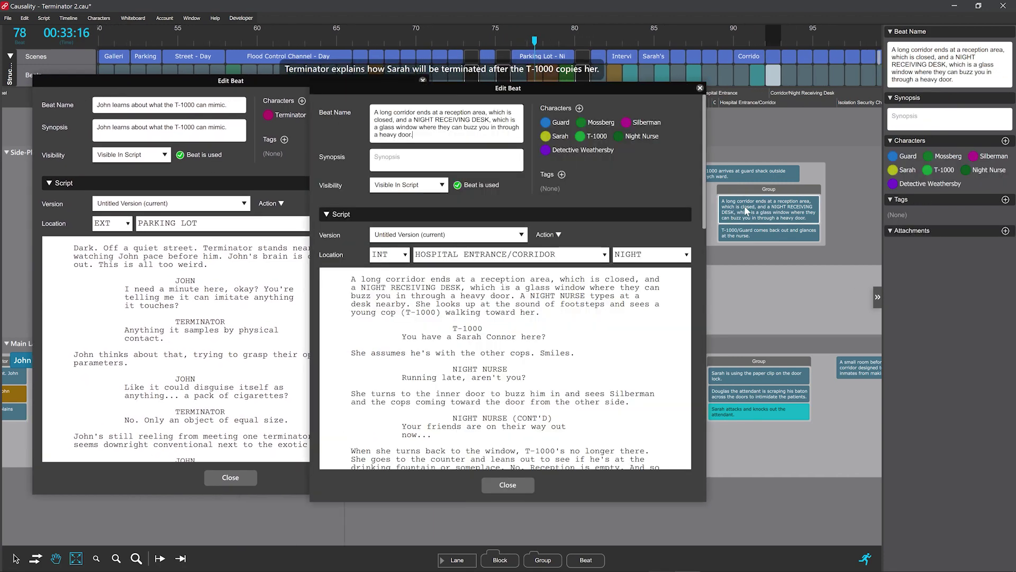
{"action": "left_click_drag", "start_coordinate": [445, 91], "coordinate": [614, 80]}
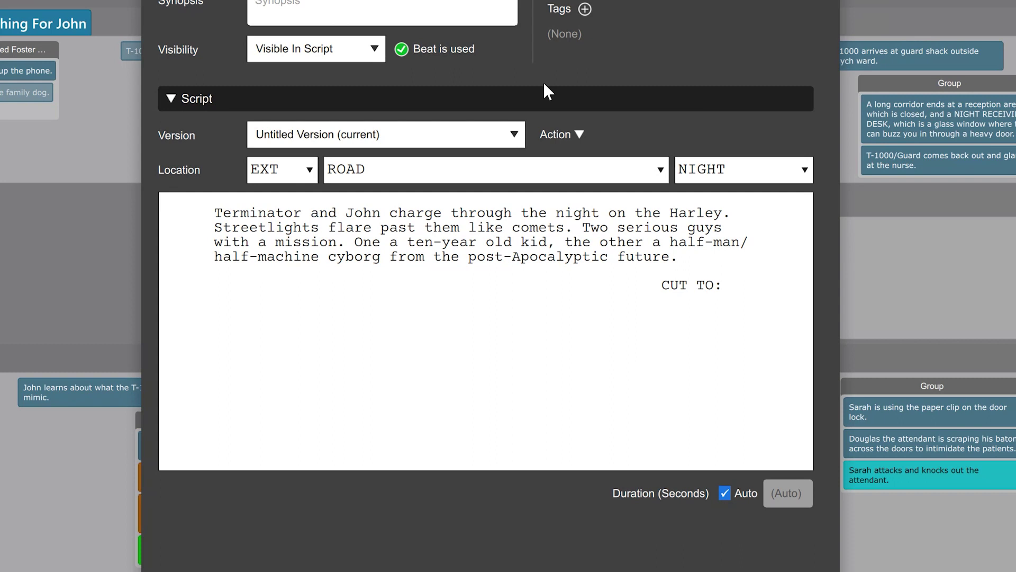
Step: Clone the Harley beat's script as a new version named 'Other version'
{"action": "left_click", "coordinate": [568, 135]}
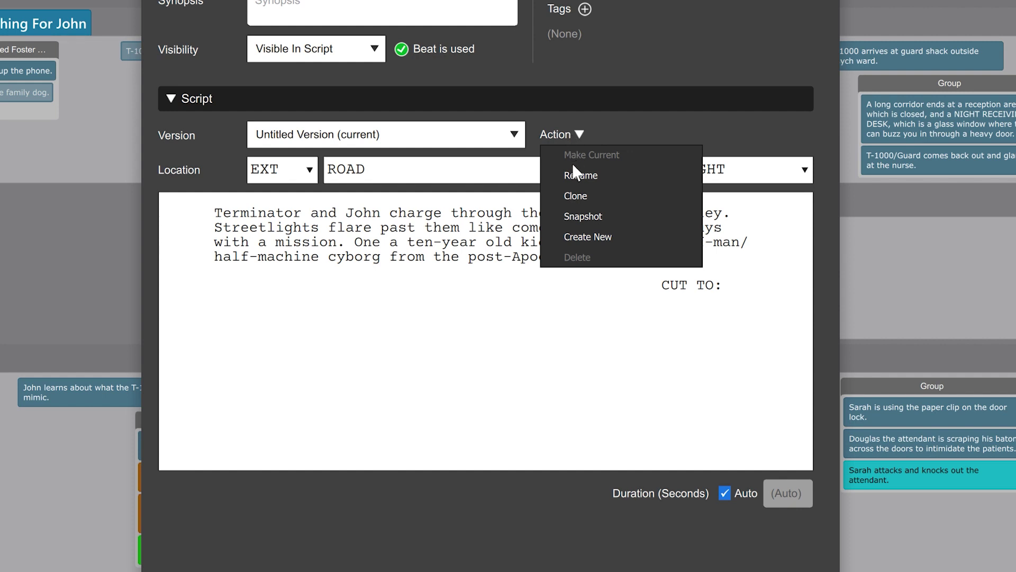
{"action": "left_click", "coordinate": [575, 196]}
{"action": "type", "text": "Other version"}
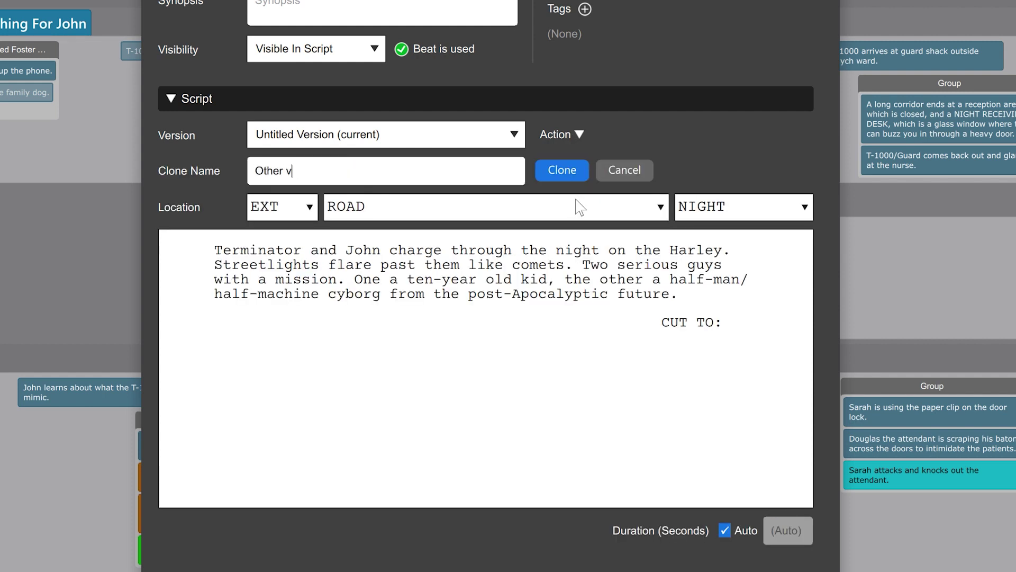
{"action": "left_click", "coordinate": [564, 171]}
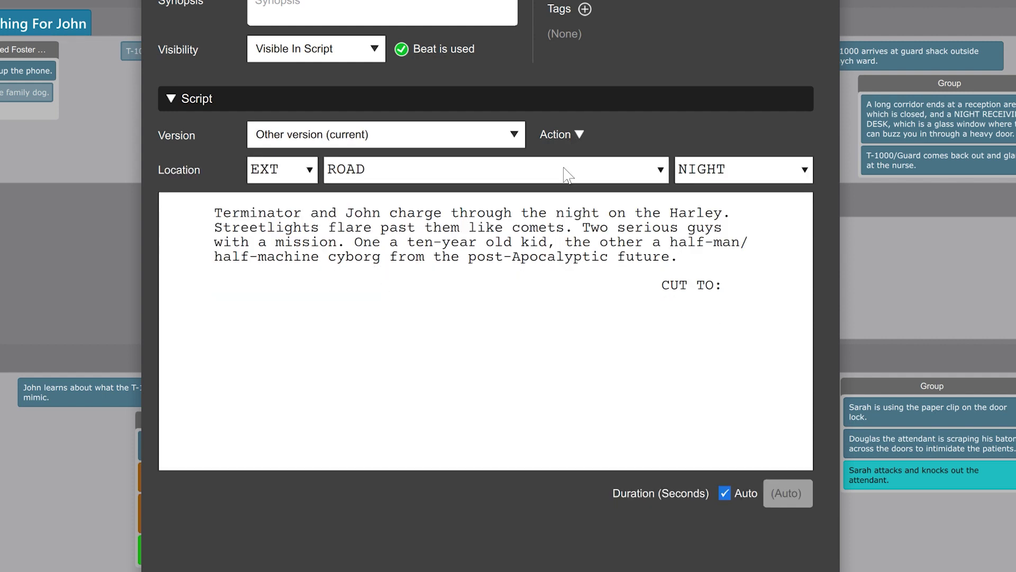
Step: Replace 'Harley' with 'bicycle' in the cloned script and close the beat editor
{"action": "double_click", "coordinate": [688, 214]}
{"action": "type", "text": "bicycle"}
{"action": "key", "text": "Escape"}
Step: Select the Post-apocalyptic playground beat and pan the story map along the blue flow line
{"action": "left_click", "coordinate": [151, 384]}
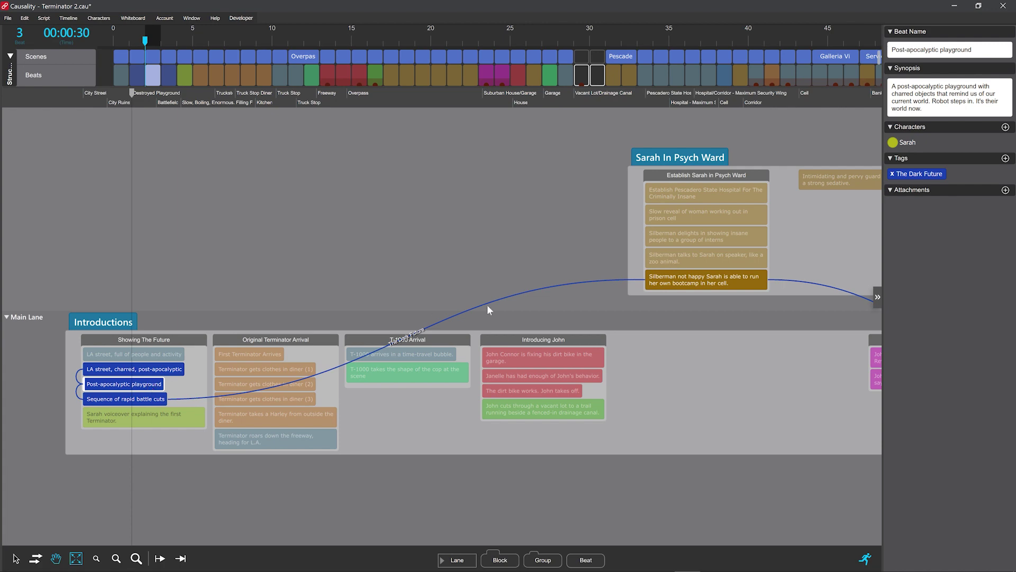
{"action": "scroll", "coordinate": [668, 326], "scroll_direction": "down", "scroll_amount": 2}
{"action": "left_click_drag", "start_coordinate": [744, 456], "coordinate": [291, 445]}
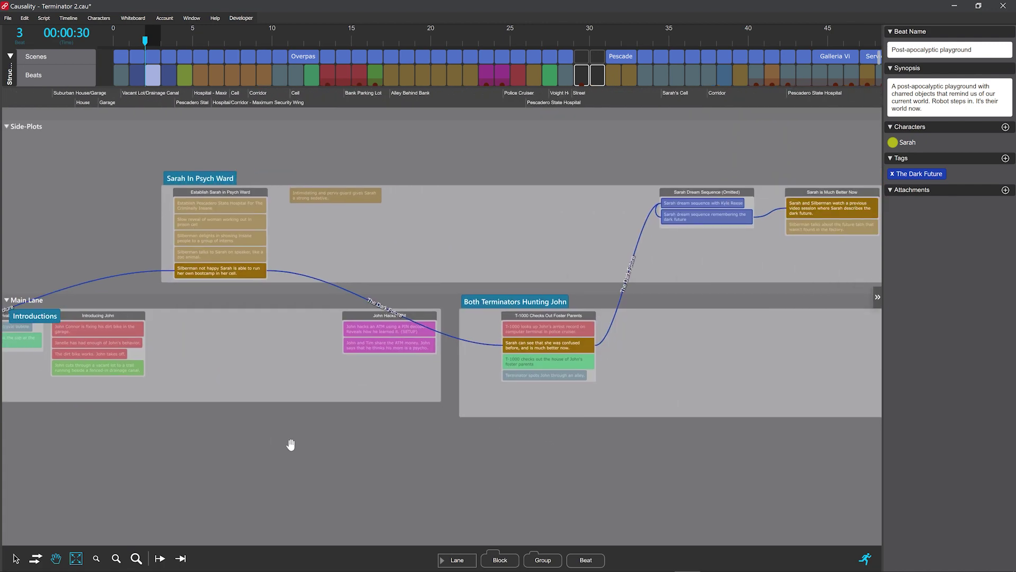